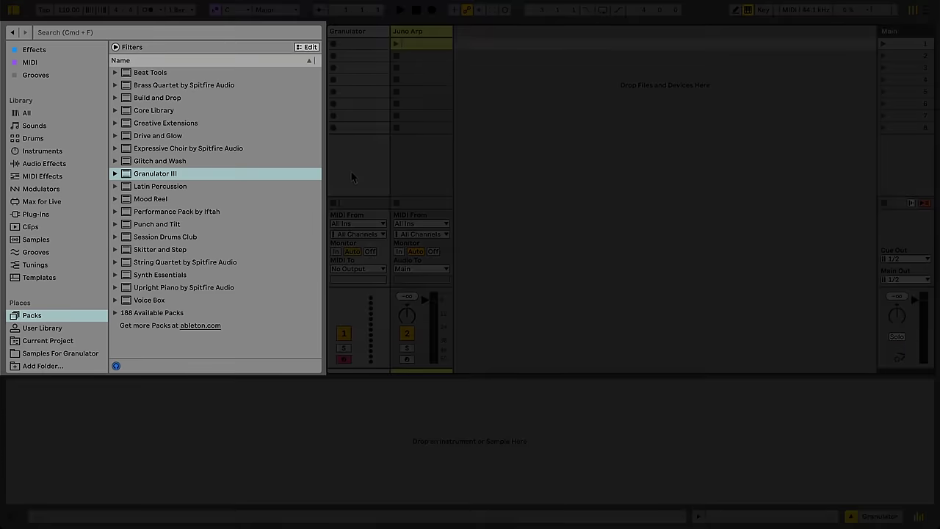
Select Granulator III among the 188 Available Packs and expand its contents.
left_click(177, 314)
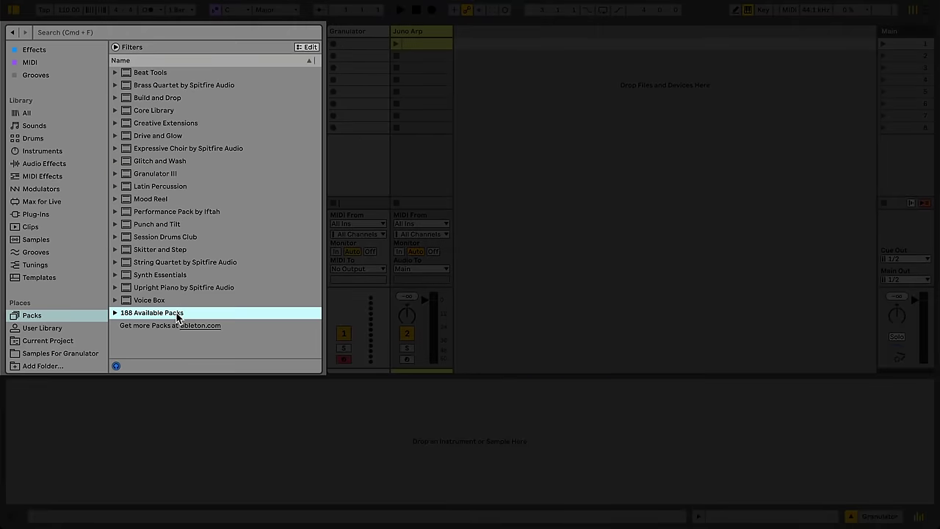
left_click(195, 174)
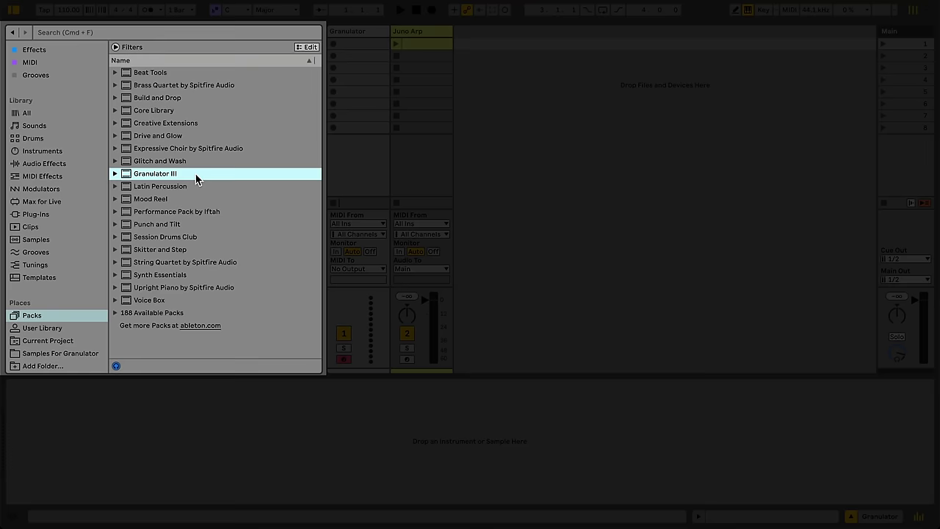
left_click(114, 173)
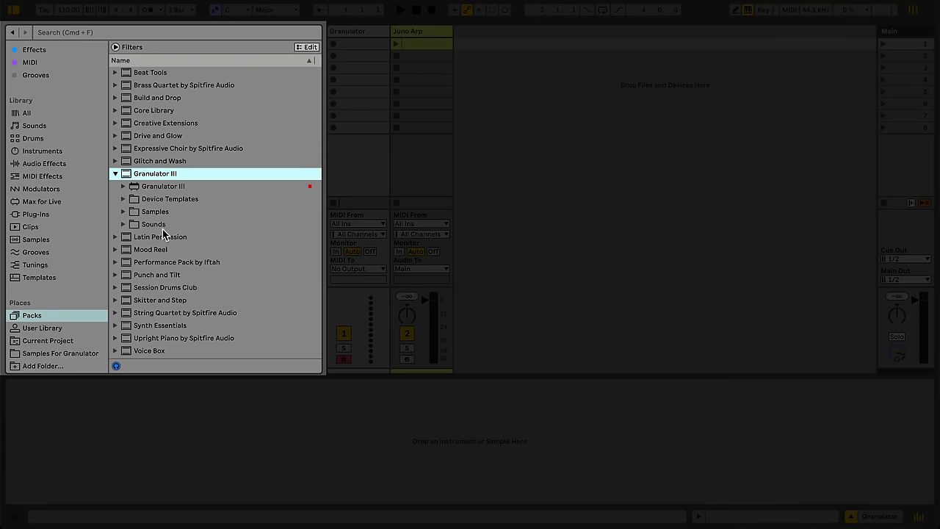
Expand the pack's Sounds folder and drop the Granulator III device onto the Granulator track.
left_click(126, 223)
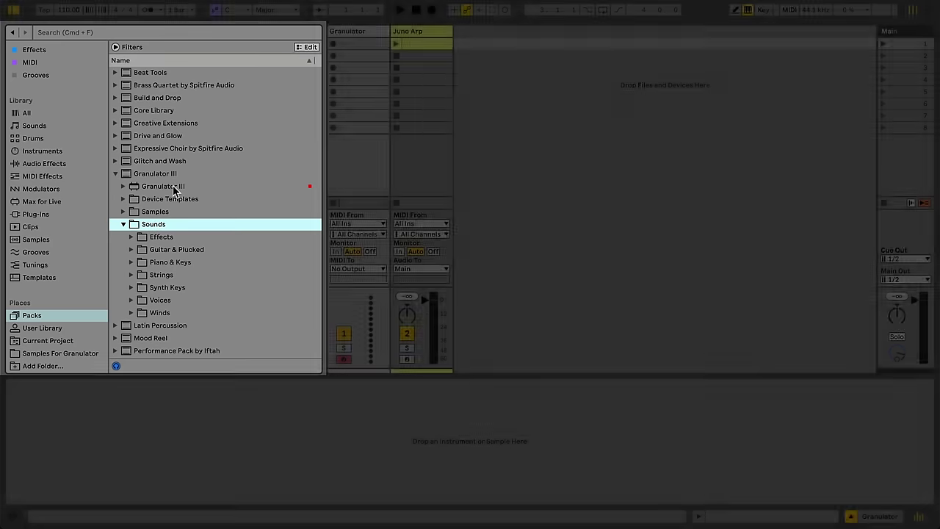
left_click_drag(181, 186, 371, 160)
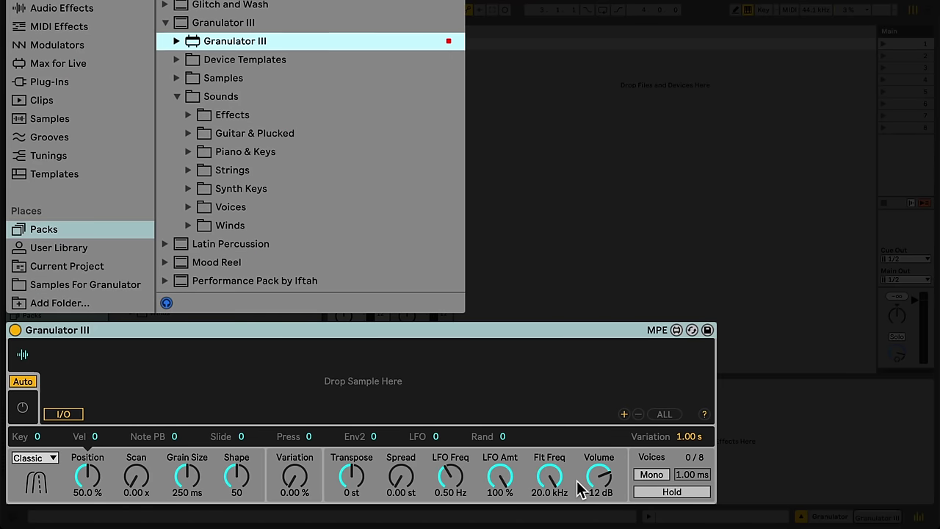
Load Suitcase Piano Hard Trem Dbsus 84bpm.aif from Samples > Synth & Keys into Granulator III.
left_click(175, 77)
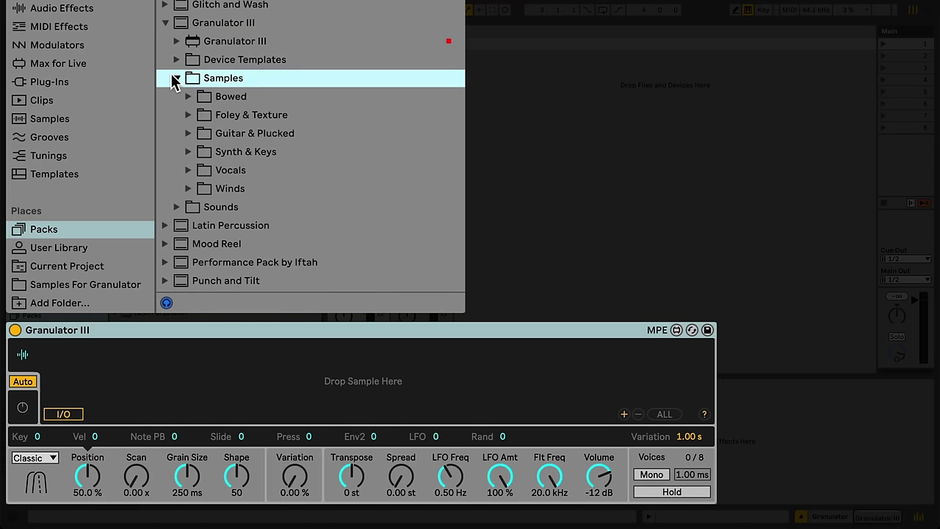
left_click(188, 152)
scroll(282, 162, "down", 3)
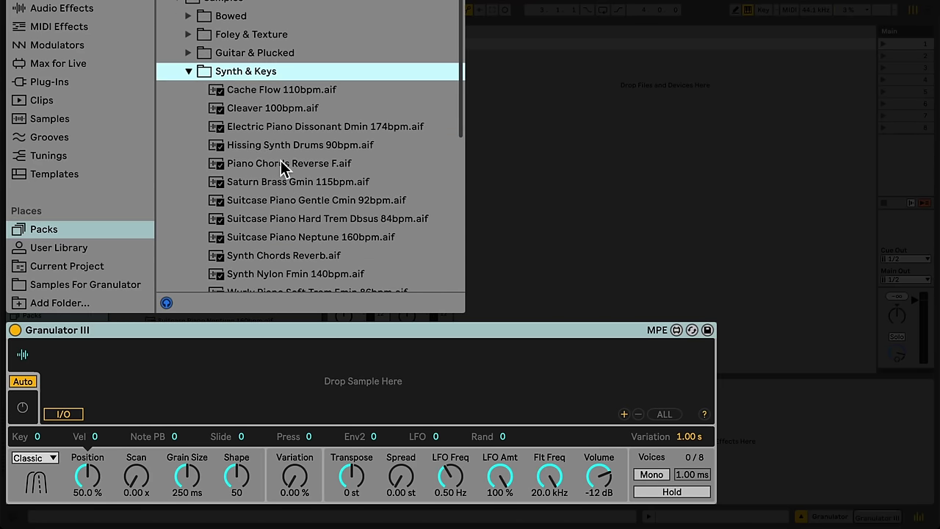
left_click(315, 220)
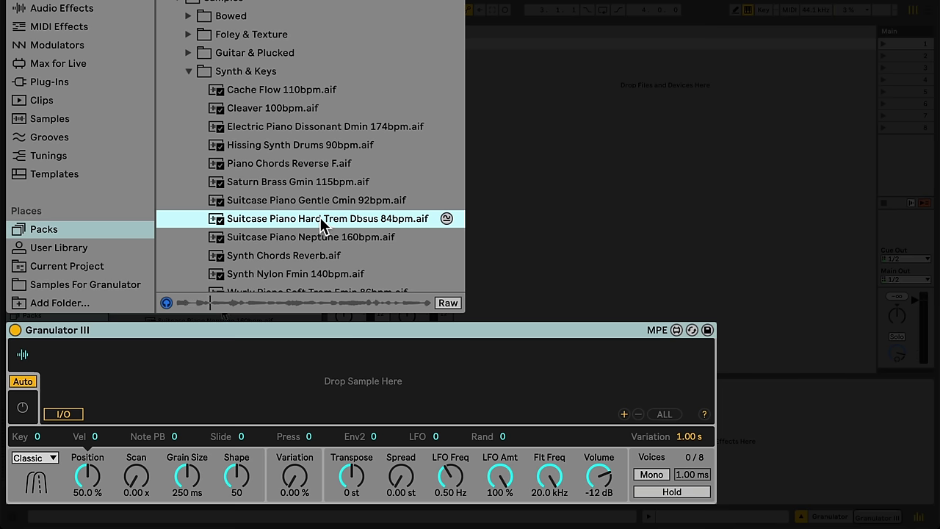
left_click_drag(321, 226, 378, 378)
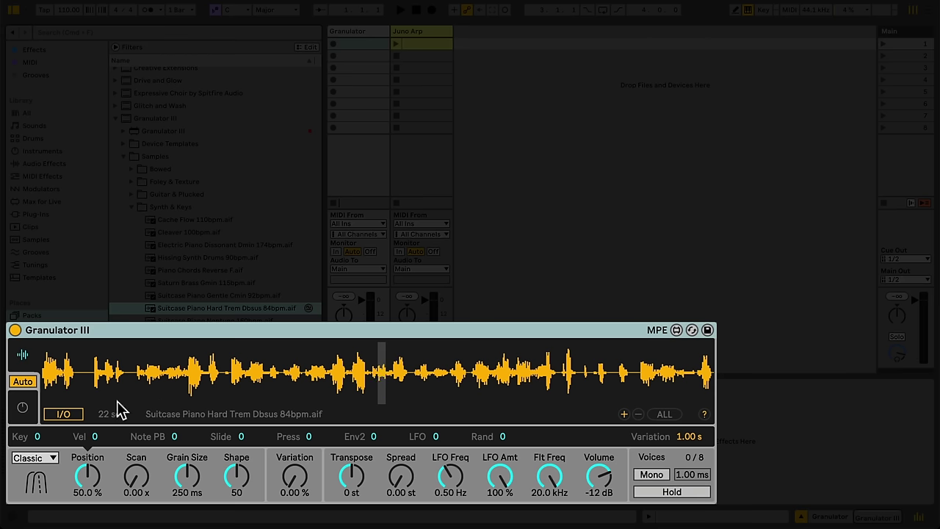
left_click(24, 408)
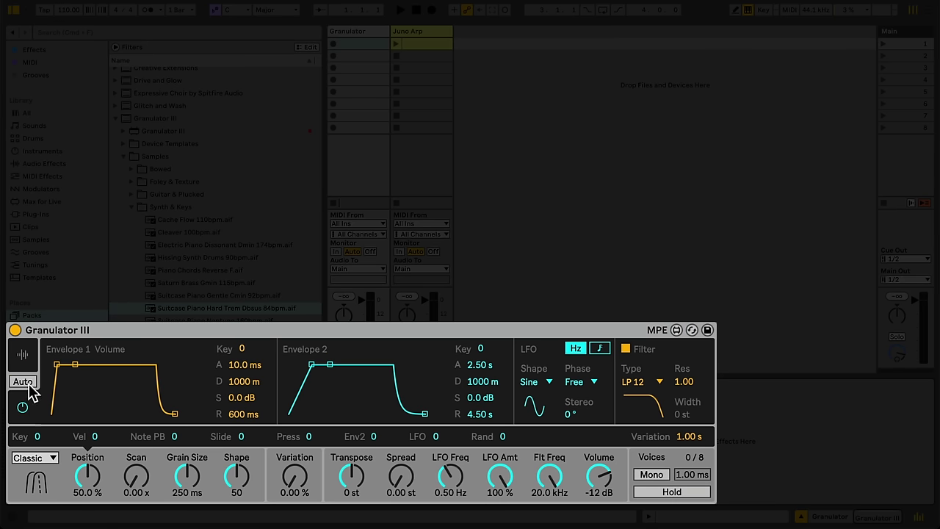
left_click(29, 383)
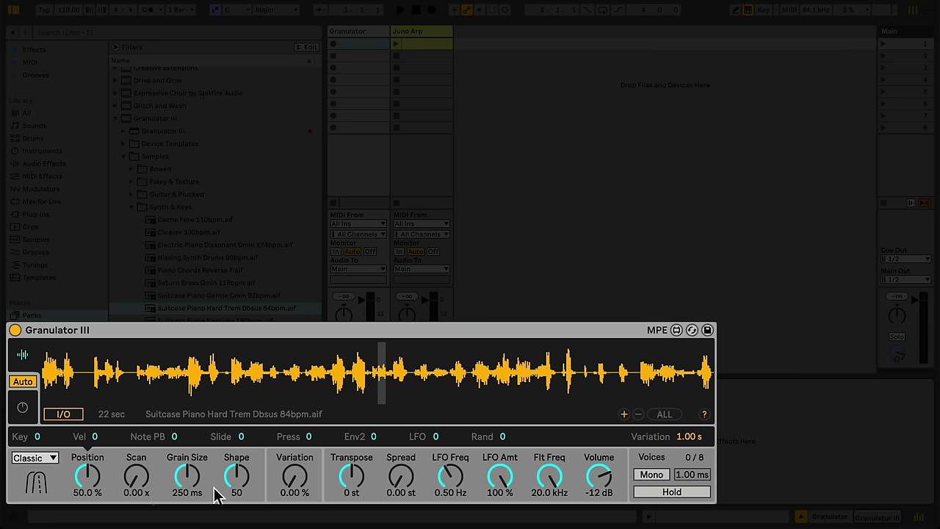
Keep Classic mode, play a note, and move the grain Position back to 16.0 %.
left_click(55, 460)
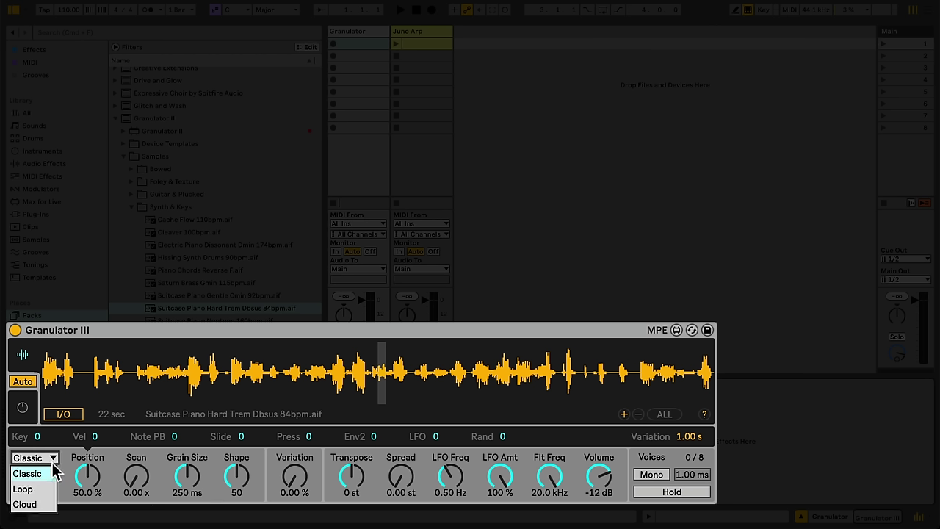
left_click(51, 469)
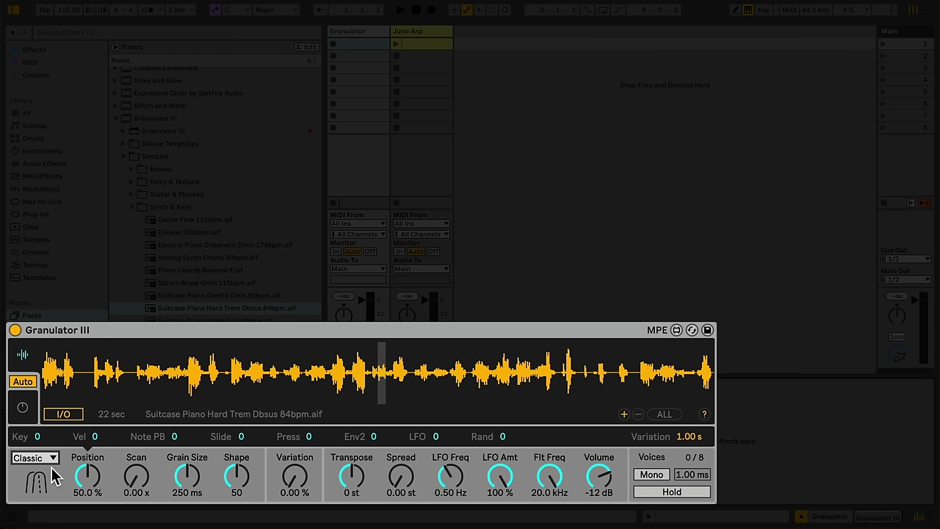
key("a")
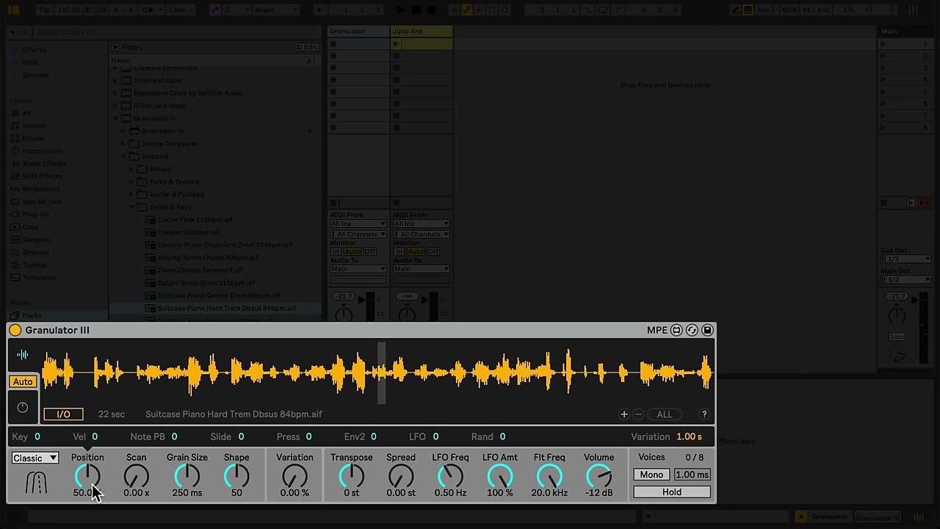
mouse_move(95, 493)
left_mouse_down()
mouse_move(96, 470)
mouse_move(96, 506)
left_mouse_up()
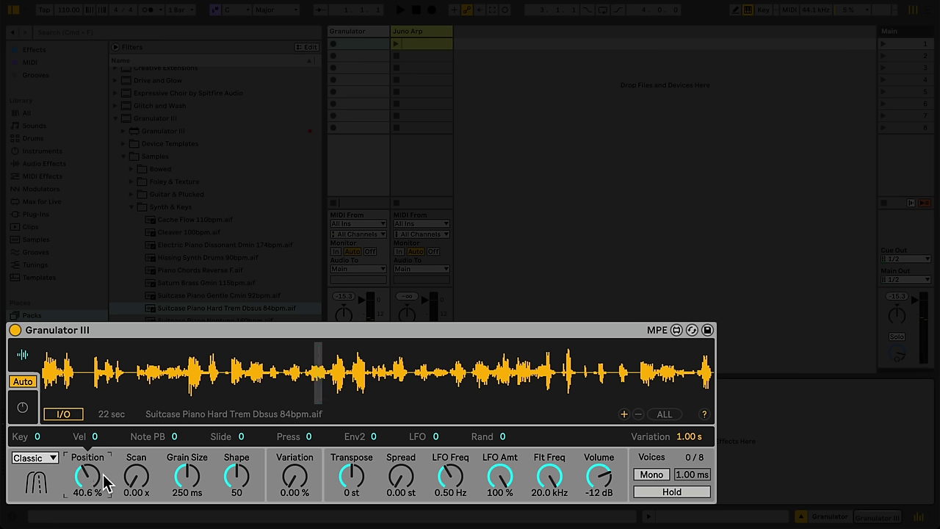
mouse_move(317, 380)
left_mouse_down()
mouse_move(261, 393)
mouse_move(154, 392)
left_mouse_up()
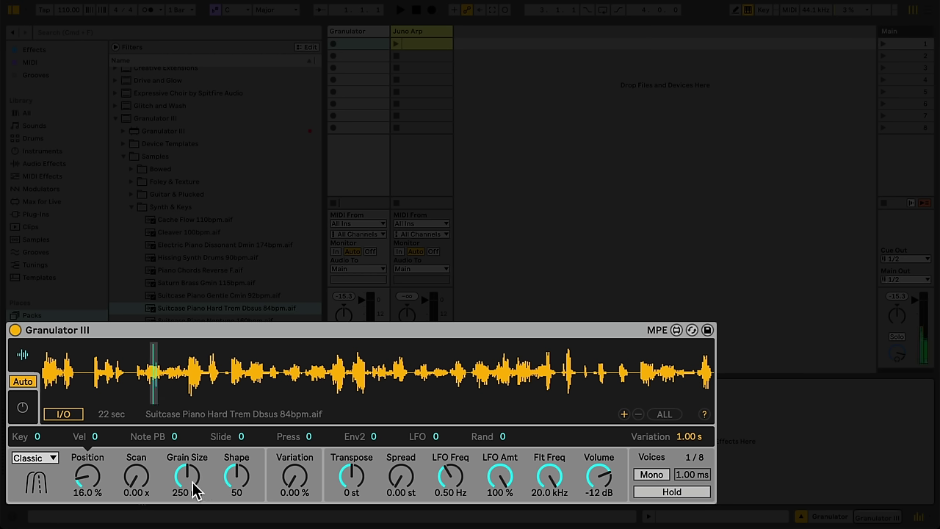
Raise Grain Size from 250 ms to 874 ms while a note plays.
left_click_drag(195, 489, 195, 419)
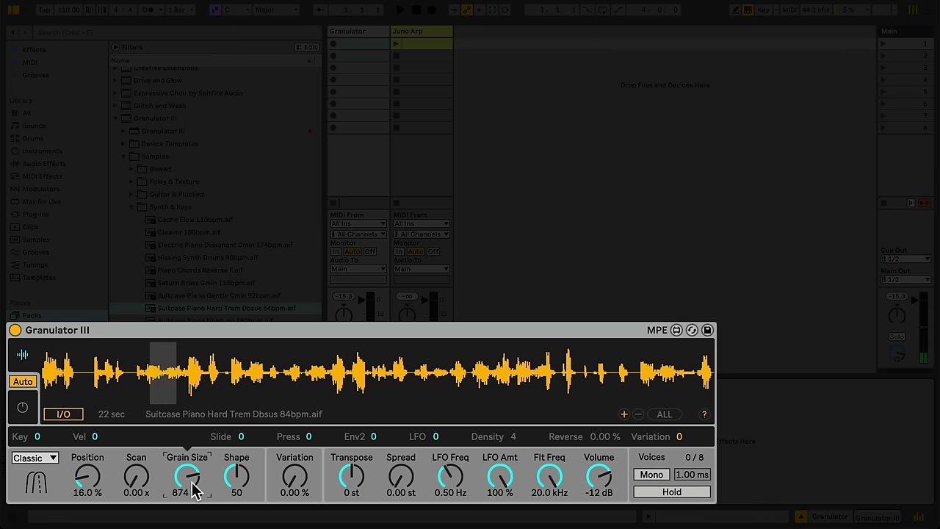
left_click(146, 487)
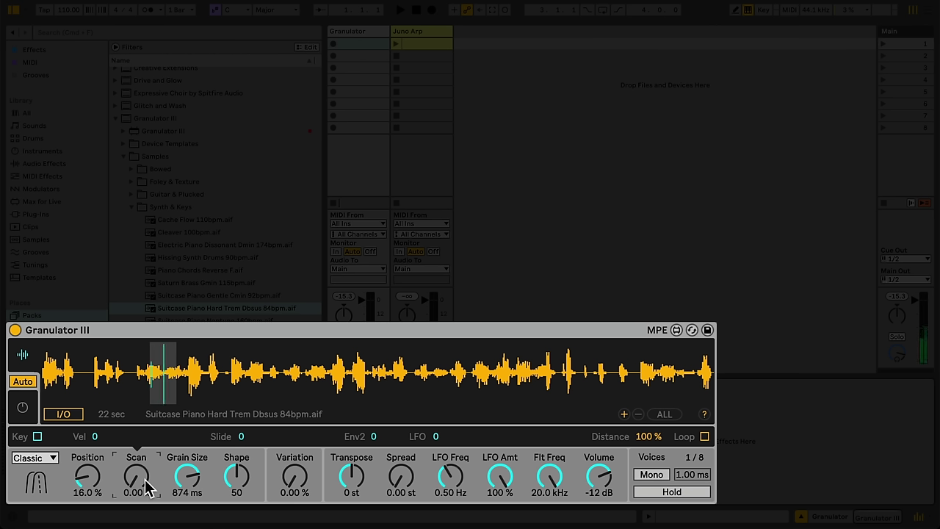
mouse_move(137, 491)
left_mouse_down()
mouse_move(138, 252)
mouse_move(138, 489)
left_mouse_up()
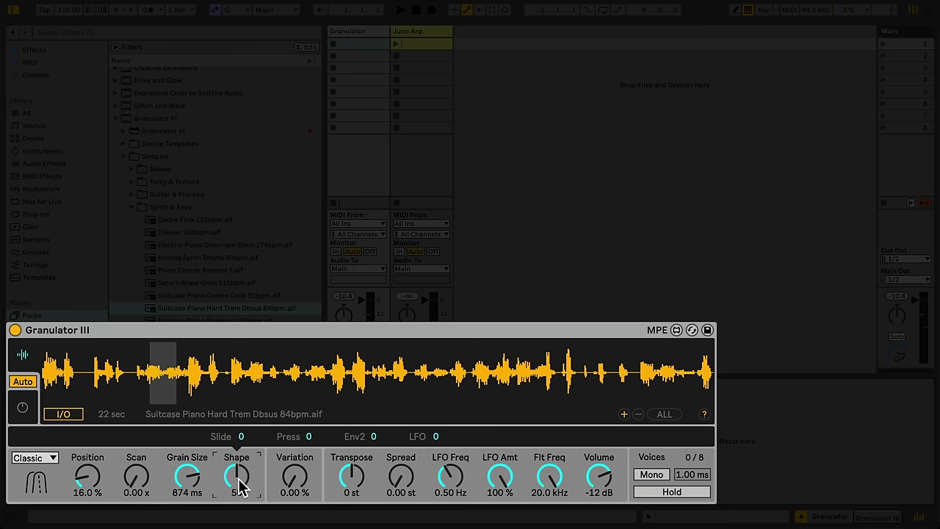
key("a")
left_click_drag(241, 486, 241, 528)
key("a")
mouse_move(241, 486)
left_mouse_down()
mouse_move(241, 408)
mouse_move(239, 477)
left_mouse_up()
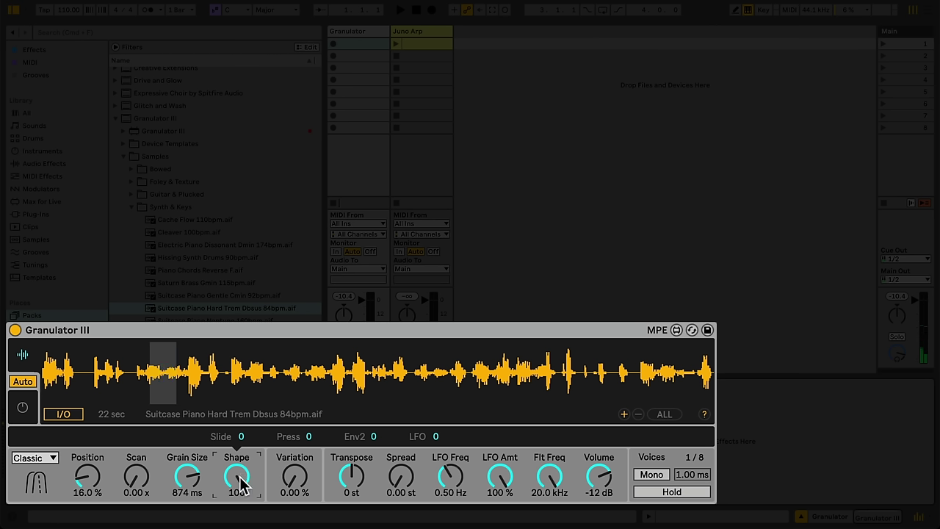
key("Delete")
Add a little grain Variation with 3.3 dB volume variation and shorten grains to 119 ms.
left_click(301, 489)
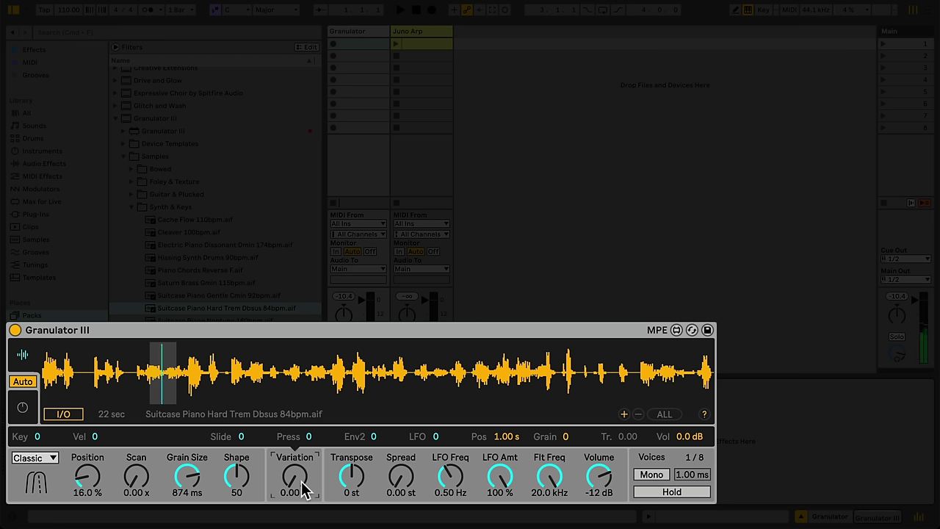
left_click_drag(305, 489, 304, 397)
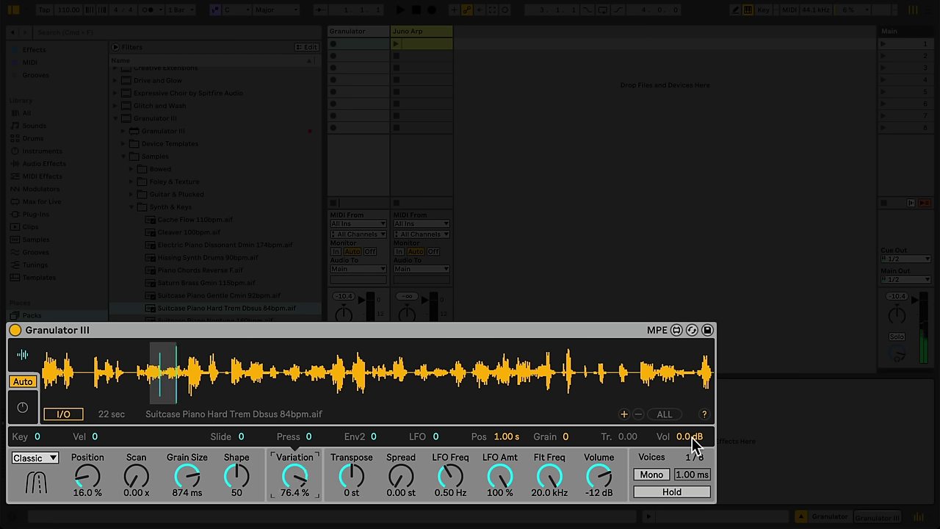
left_click_drag(692, 437, 692, 420)
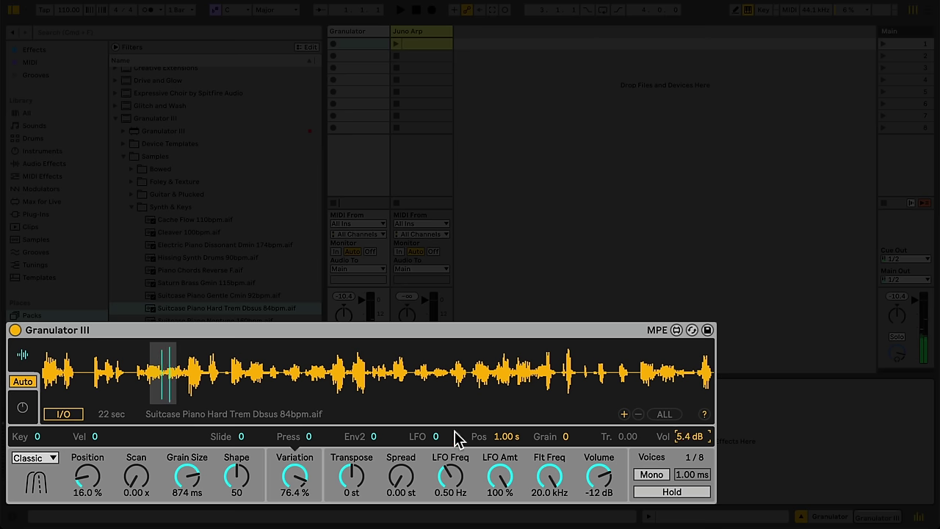
left_click_drag(188, 476, 188, 523)
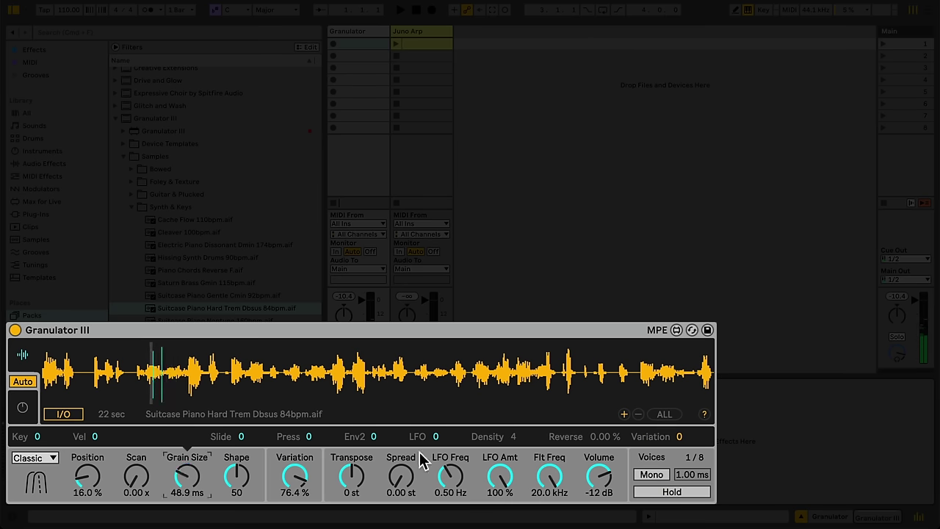
Set Variation's grain-size modulation to 64, Variation to 10.9 % and Grain Size to 630 ms.
left_click(293, 482)
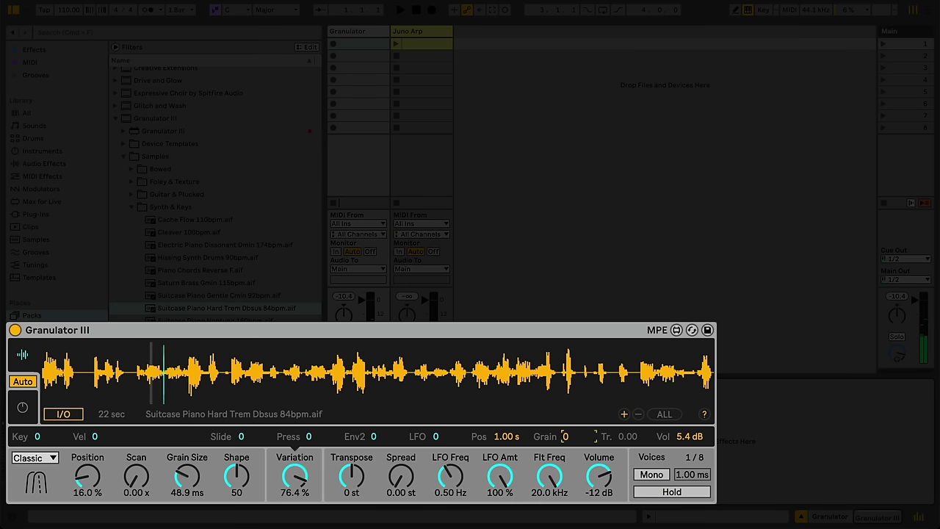
left_click_drag(566, 436, 565, 388)
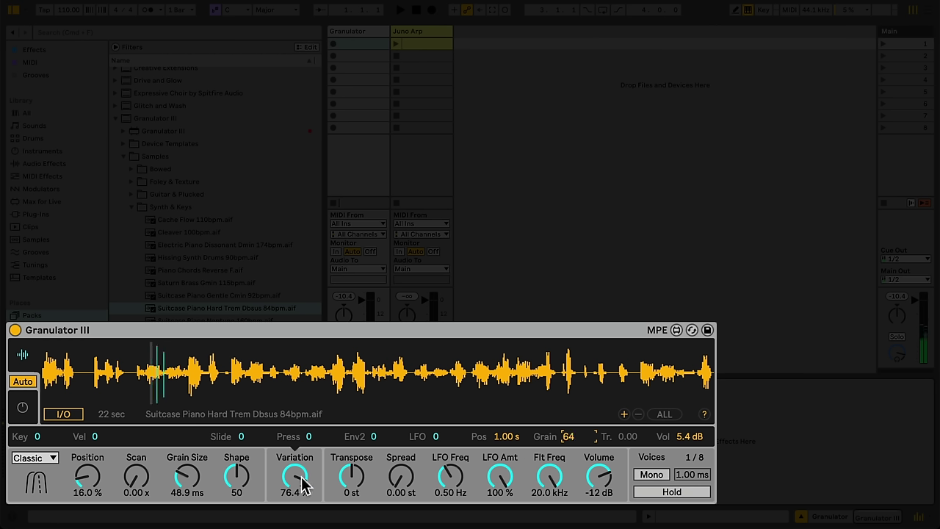
mouse_move(303, 485)
left_mouse_down()
mouse_move(302, 522)
mouse_move(303, 498)
left_mouse_up()
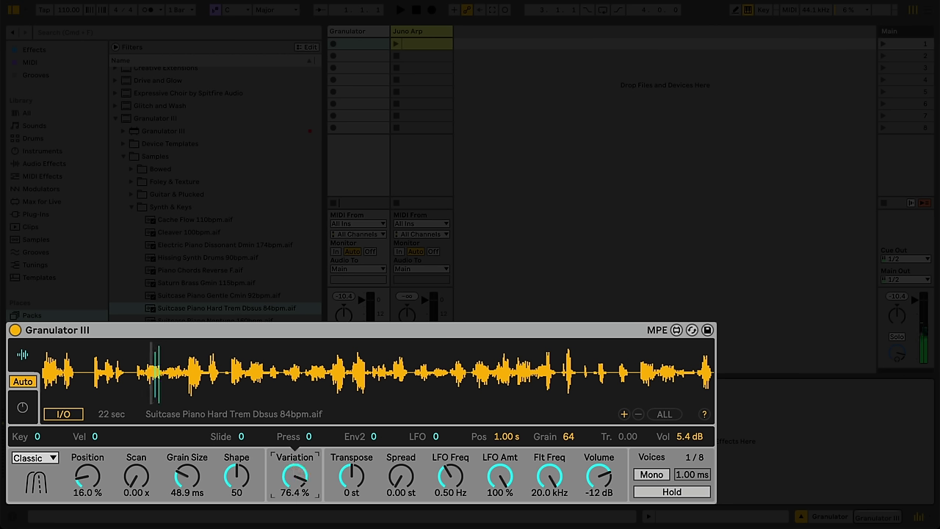
left_click_drag(294, 476, 294, 520)
left_click_drag(187, 475, 187, 419)
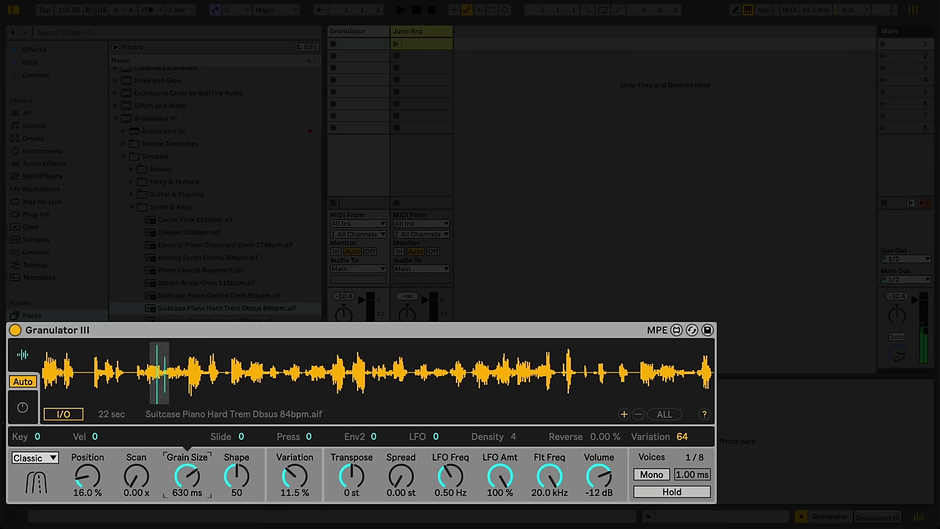
mouse_move(294, 476)
left_mouse_down()
mouse_move(294, 434)
mouse_move(295, 487)
mouse_move(293, 478)
left_mouse_up()
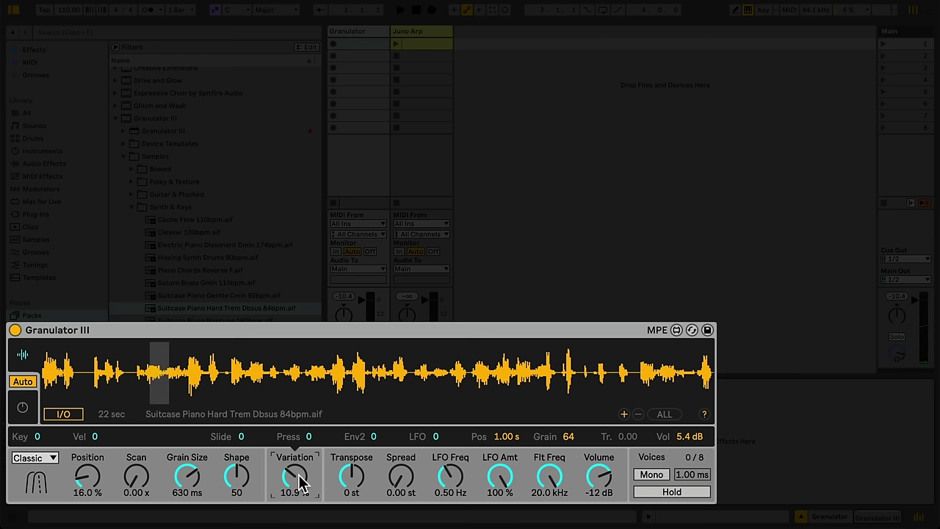
Preview Bouncing Bow E.aif from the Bowed folder and load it into Granulator III.
left_click(354, 486)
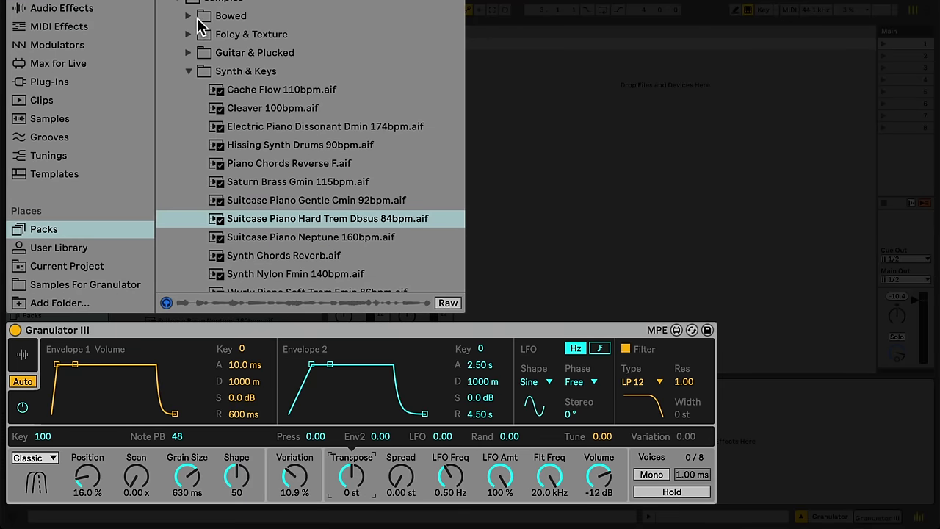
left_click(189, 15)
left_click(238, 35)
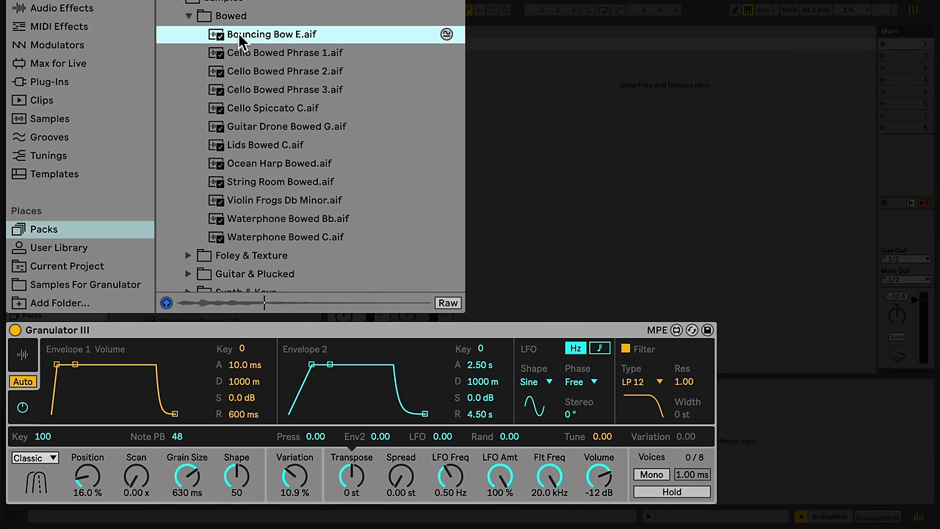
left_click_drag(321, 305, 311, 398)
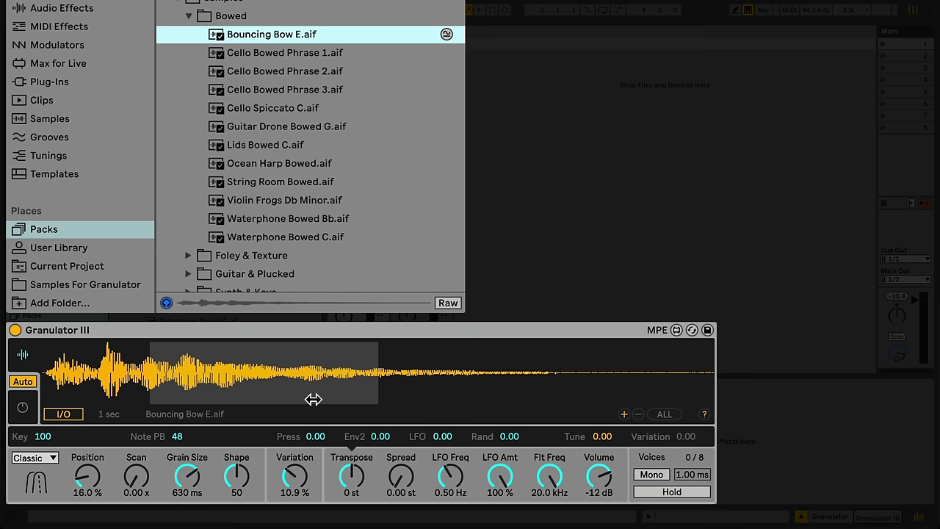
Add a Tuner after Granulator III and set Transpose -4 st and Tune 0.19.
left_click(83, 9)
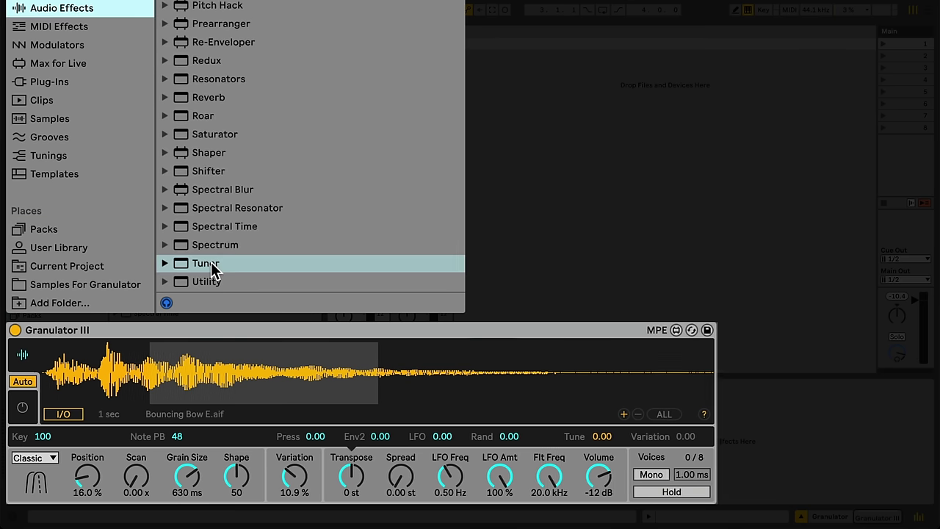
left_click_drag(213, 264, 718, 415)
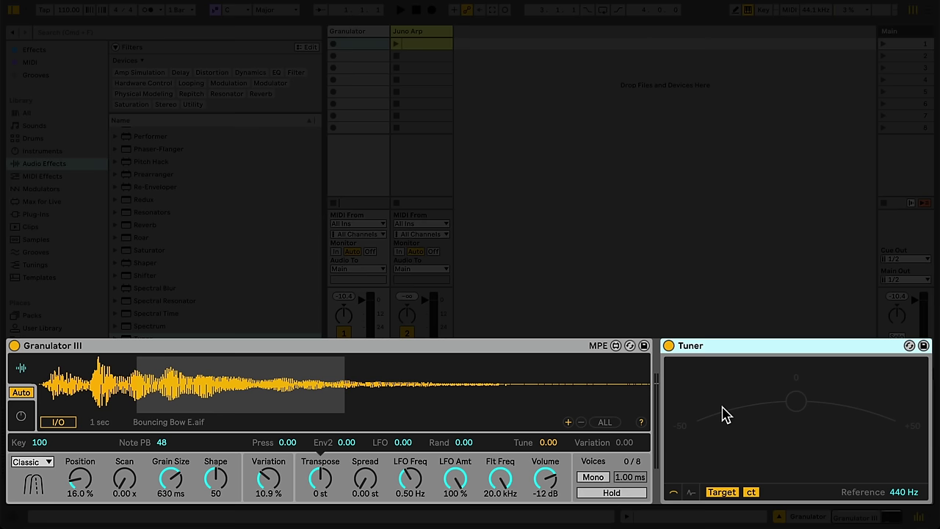
left_click(321, 478)
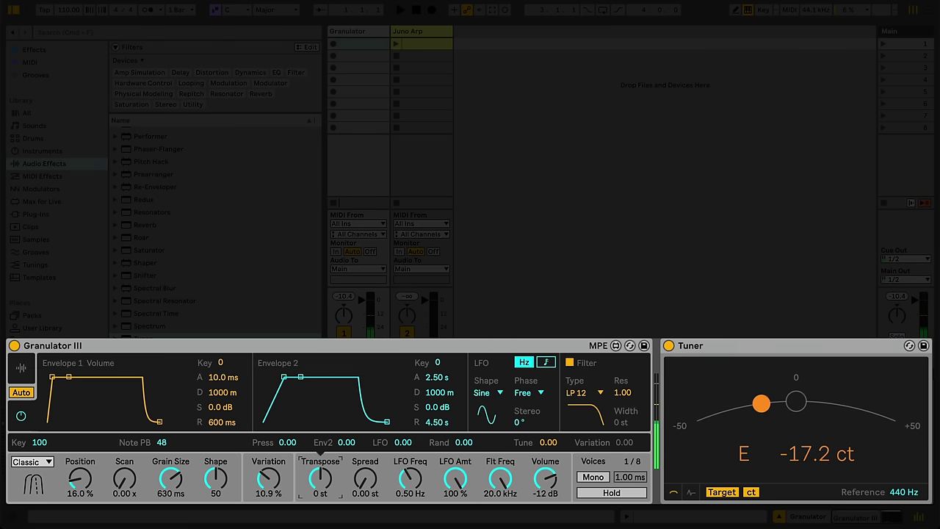
key("Down")
key("Down")
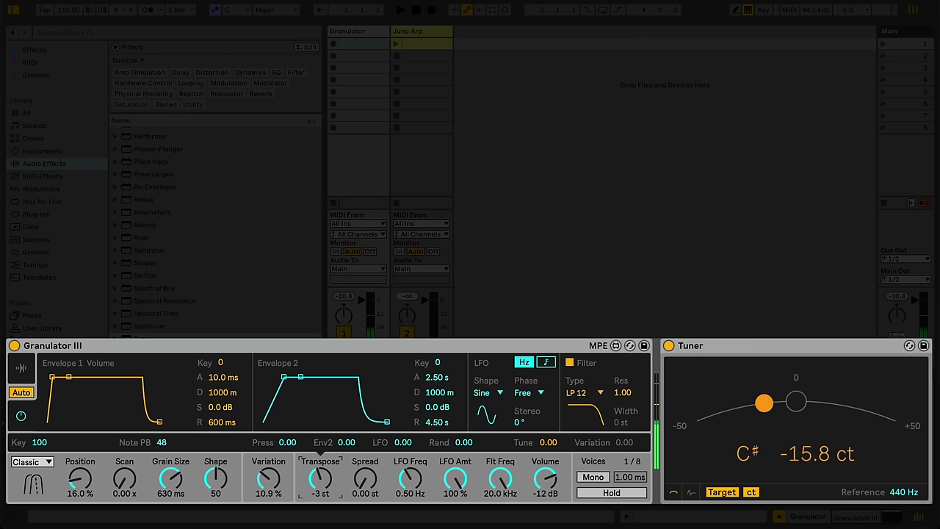
left_click_drag(320, 478, 321, 486)
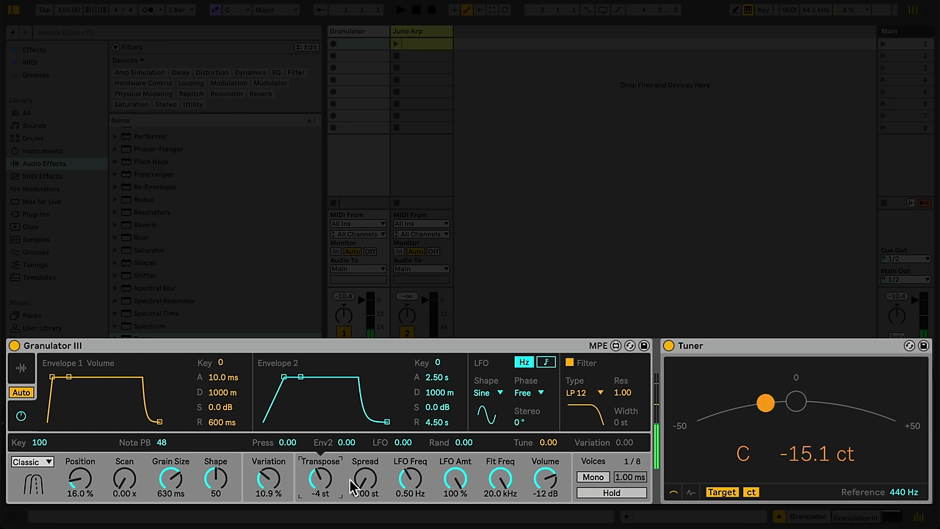
left_click_drag(548, 442, 548, 426)
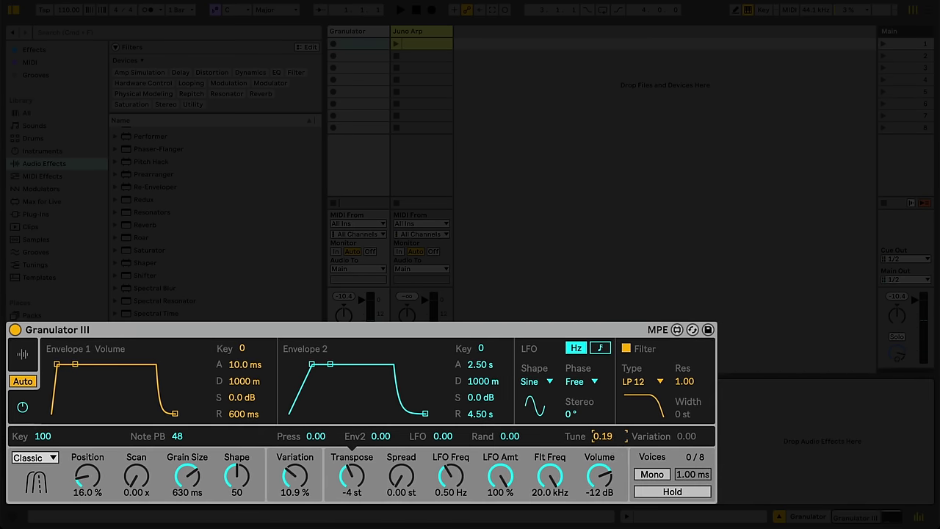
Try wider and zero pitch Spread on the grains, settling at 0.13 st.
left_click(402, 488)
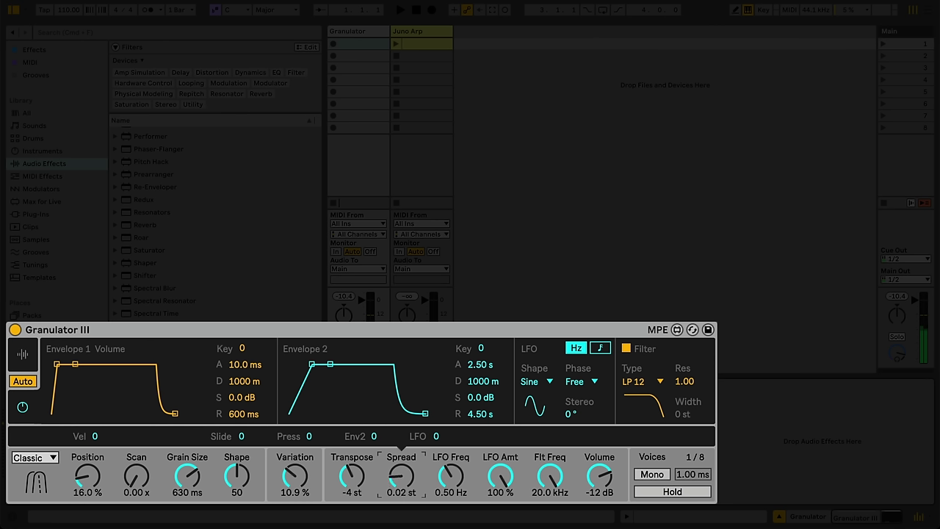
left_click_drag(401, 476, 401, 464)
left_click_drag(401, 474, 401, 479)
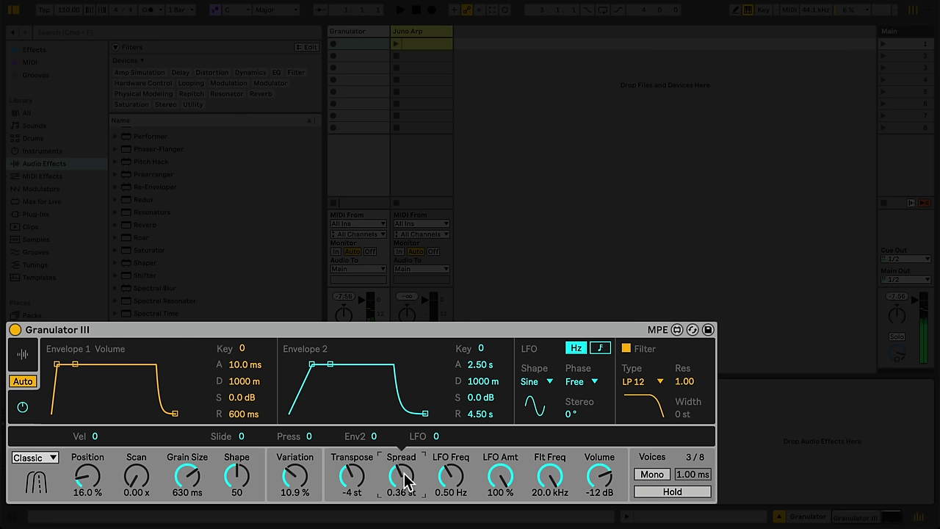
mouse_move(404, 474)
left_mouse_down()
mouse_move(404, 485)
mouse_move(405, 472)
left_mouse_up()
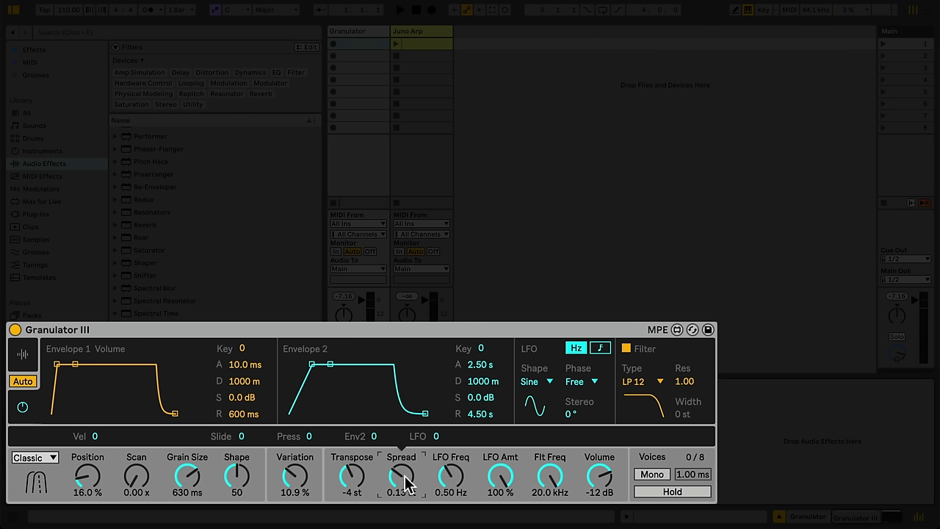
Switch Granulator III to Loop mode, shorten grains to 313 ms and set Shape to 60.
left_click(31, 459)
left_click(46, 489)
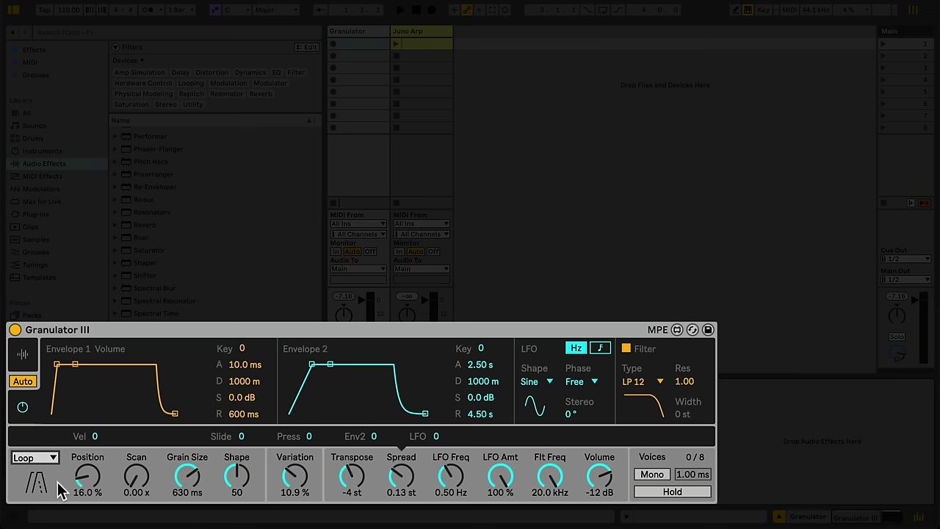
left_click(238, 478)
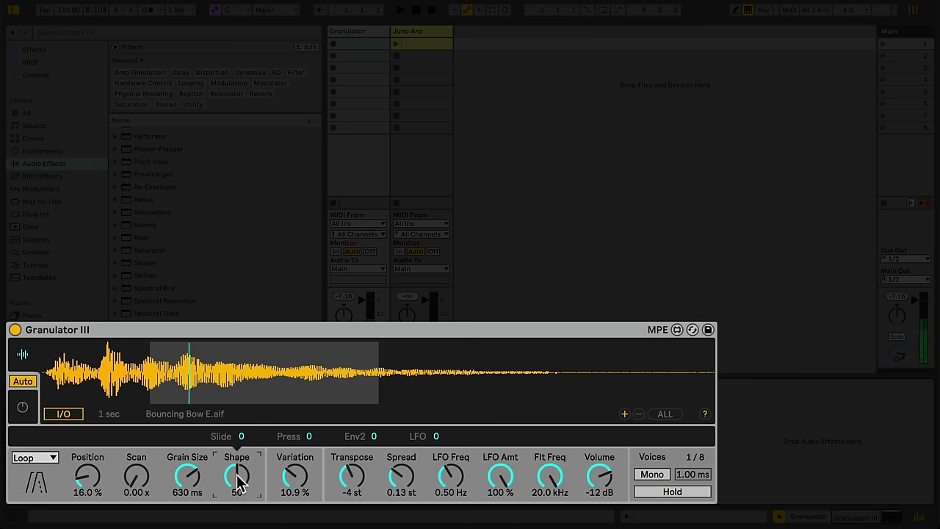
left_click_drag(188, 477, 188, 511)
mouse_move(240, 485)
left_mouse_down()
mouse_move(240, 518)
mouse_move(241, 451)
mouse_move(244, 485)
left_mouse_up()
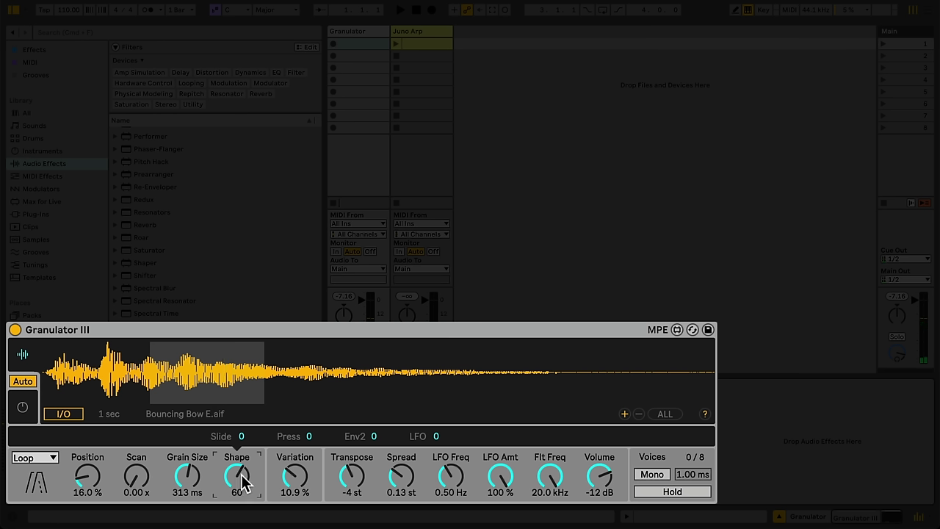
Experiment with the grain Reverse amount, leaving it at 0.00 %.
left_click(193, 477)
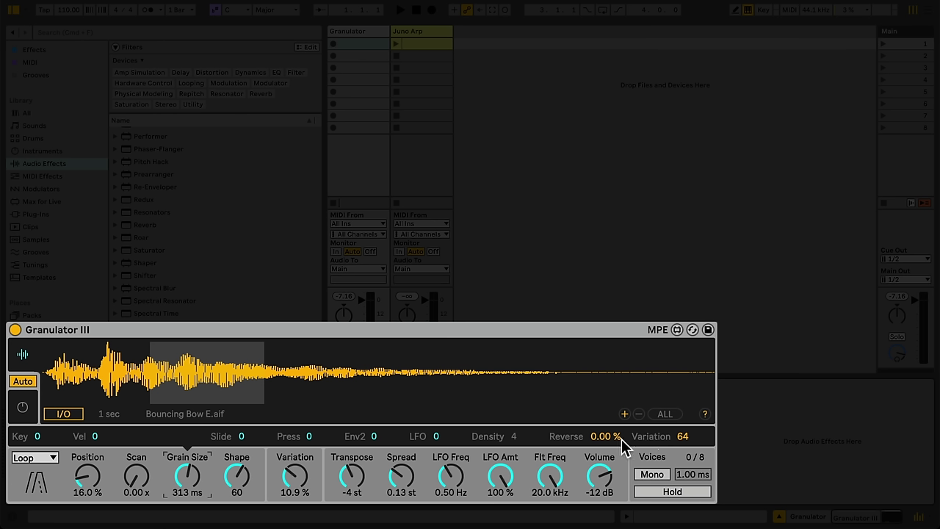
left_click_drag(621, 438, 621, 292)
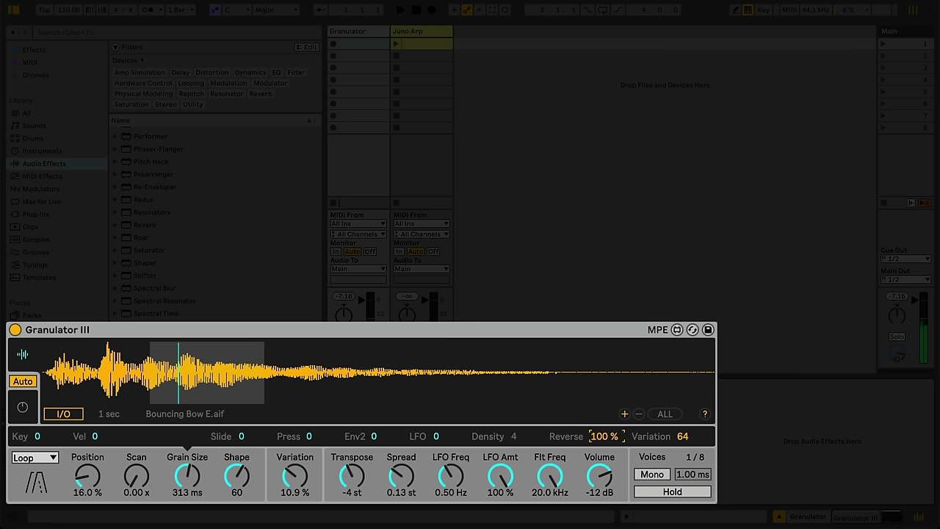
left_click_drag(608, 436, 609, 472)
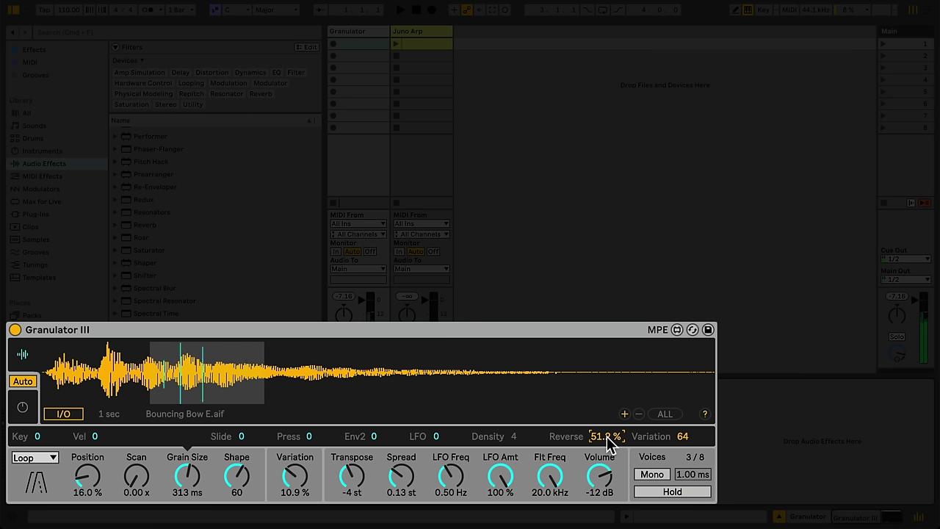
mouse_move(609, 443)
left_mouse_down()
mouse_move(608, 469)
mouse_move(607, 437)
left_mouse_up()
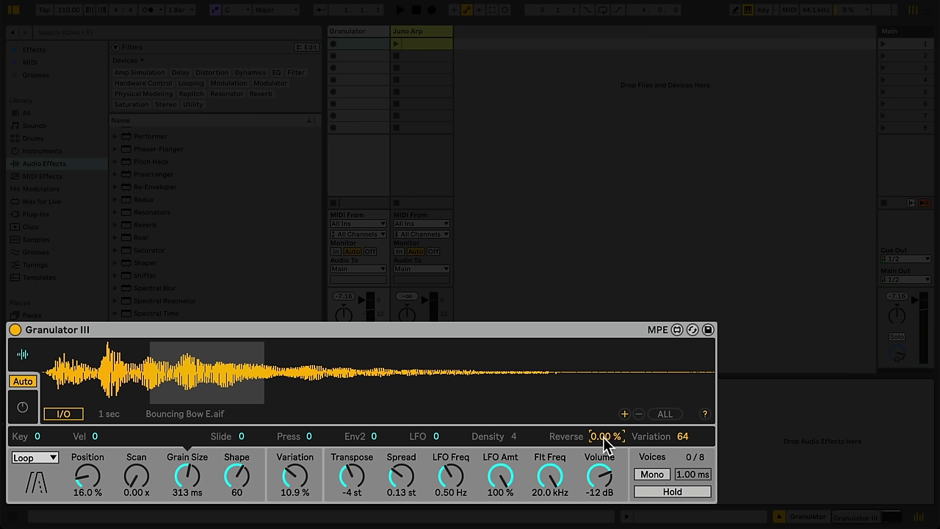
Switch Granulator III to Cloud mode and raise its Density to 20.
left_click(41, 461)
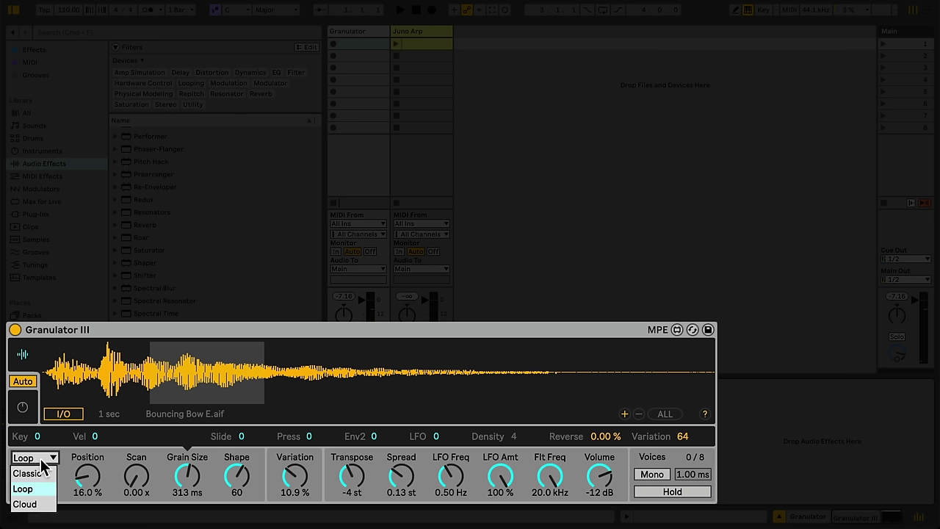
left_click(53, 505)
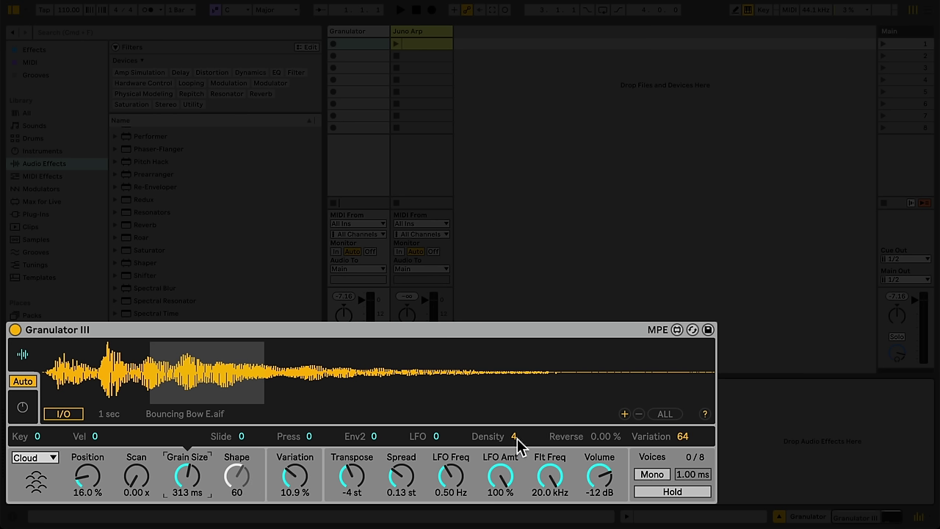
mouse_move(517, 439)
left_mouse_down()
mouse_move(517, 455)
mouse_move(517, 439)
left_mouse_up()
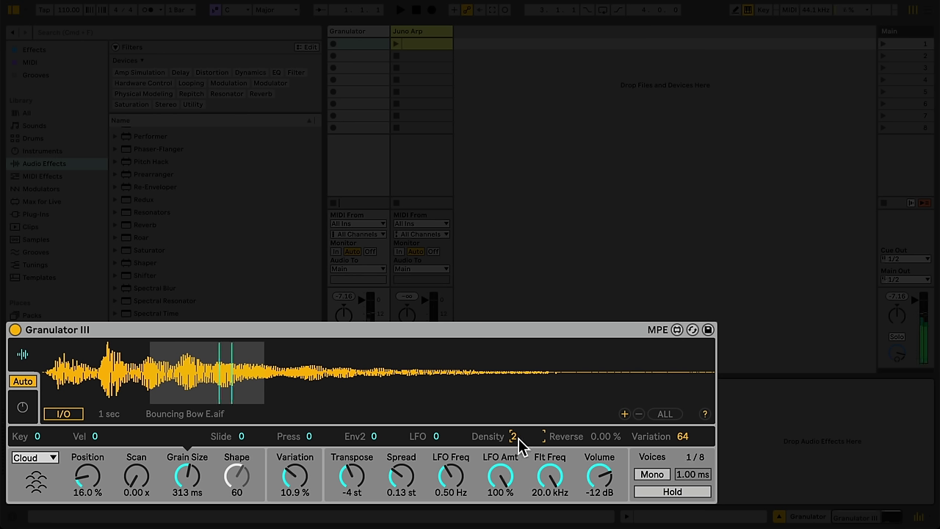
left_click_drag(513, 436, 514, 432)
left_click_drag(527, 435, 528, 424)
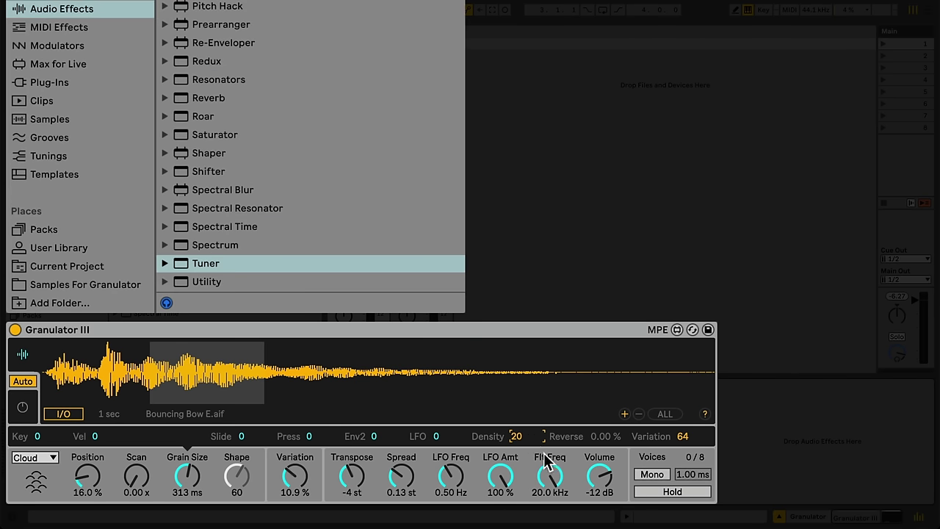
Preview Glitching Vocal Gbmin.aif from the Packs Vocals folder and load it into Granulator.
left_click(33, 231)
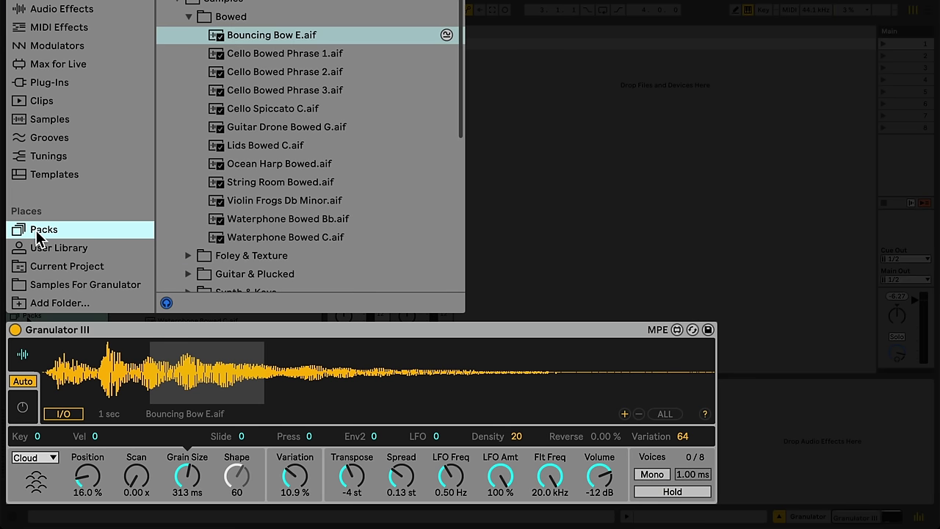
scroll(250, 200, "down", 4)
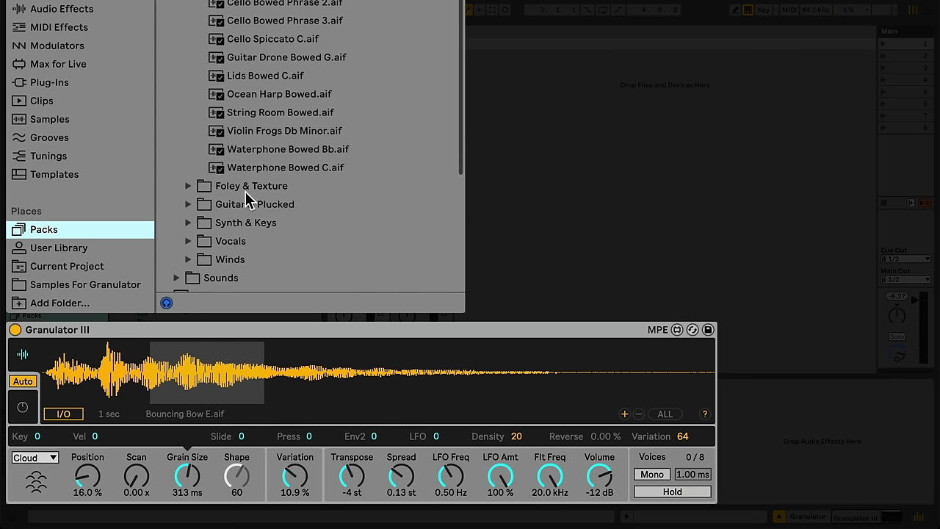
left_click(188, 241)
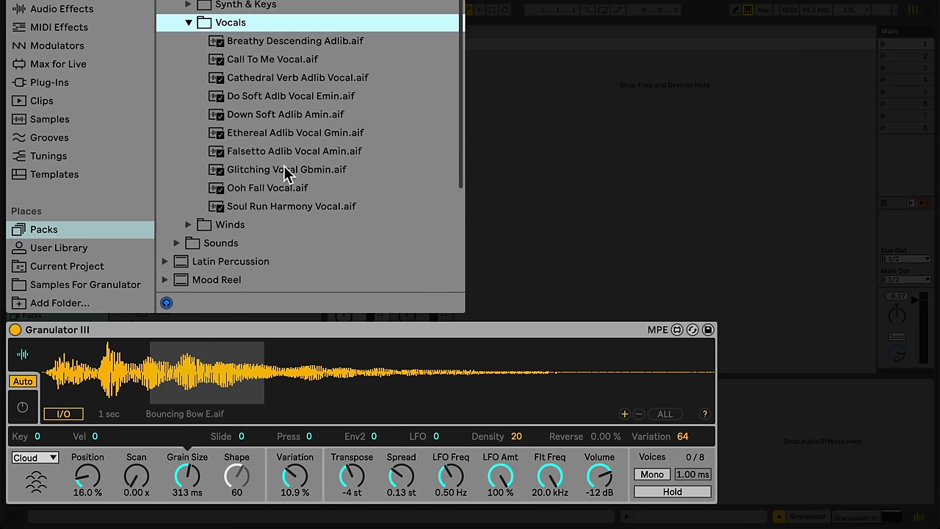
left_click(290, 171)
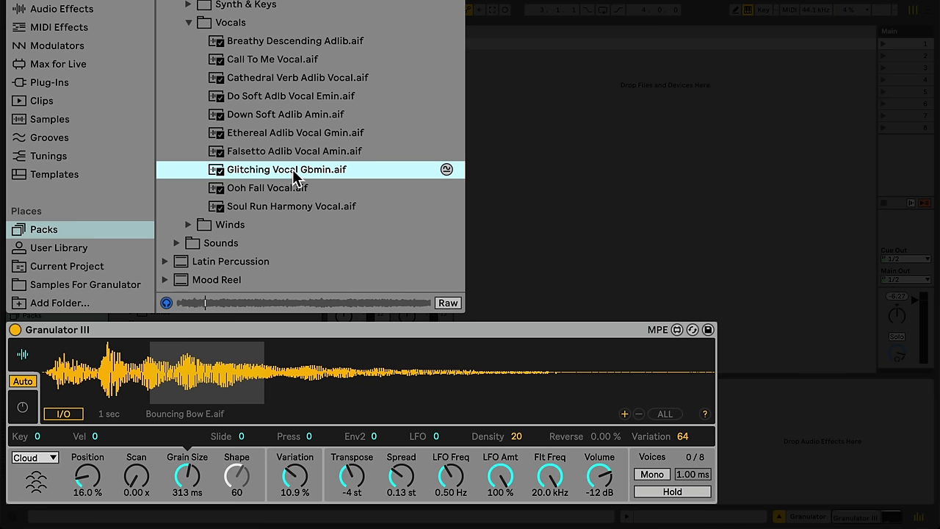
left_click_drag(294, 176, 342, 384)
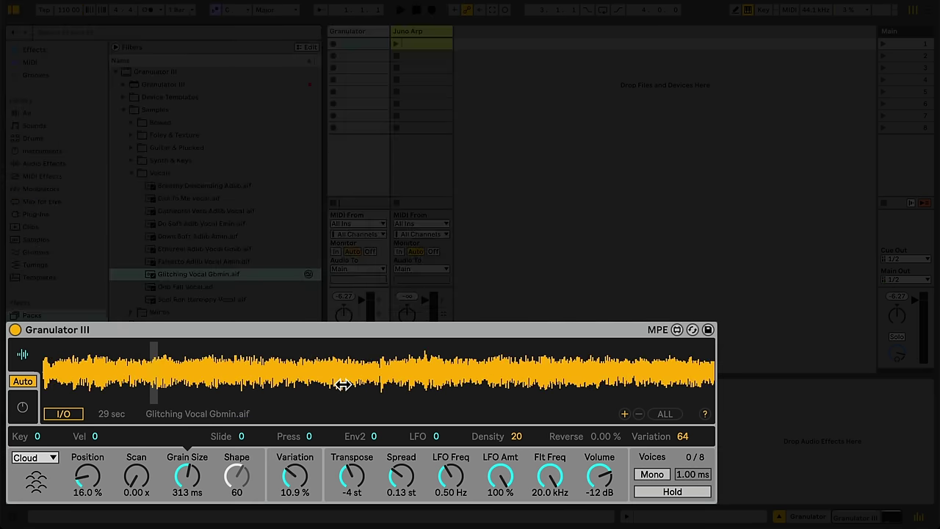
Add random modulation to grain Position, auditioning notes, ending with a Rand amount of 56.
left_click(86, 485)
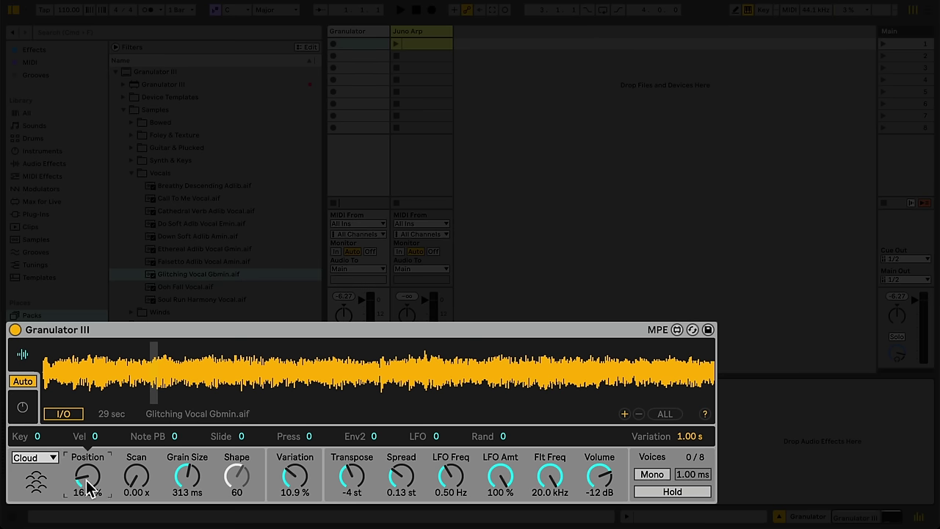
key("a")
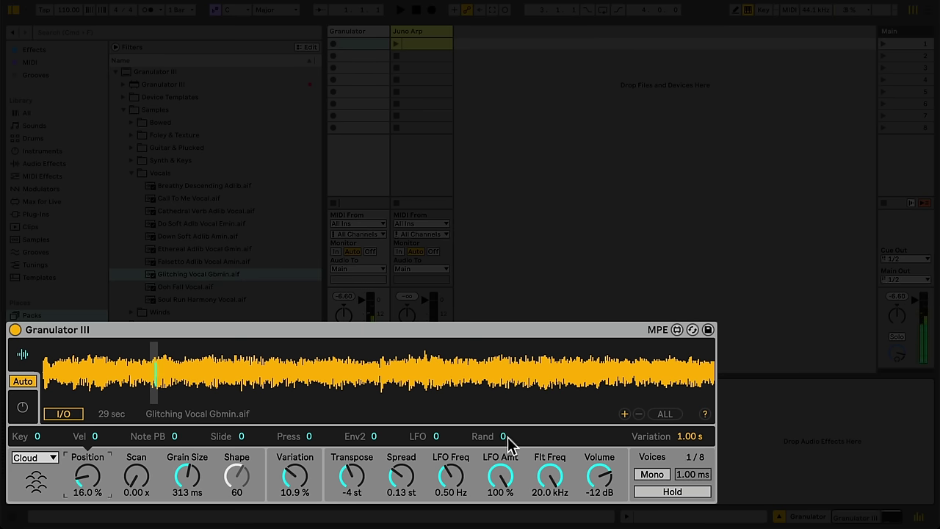
left_click_drag(507, 437, 507, 383)
key("a")
key("a")
key("a")
left_click(508, 436)
key("Delete")
key("a")
type("12")
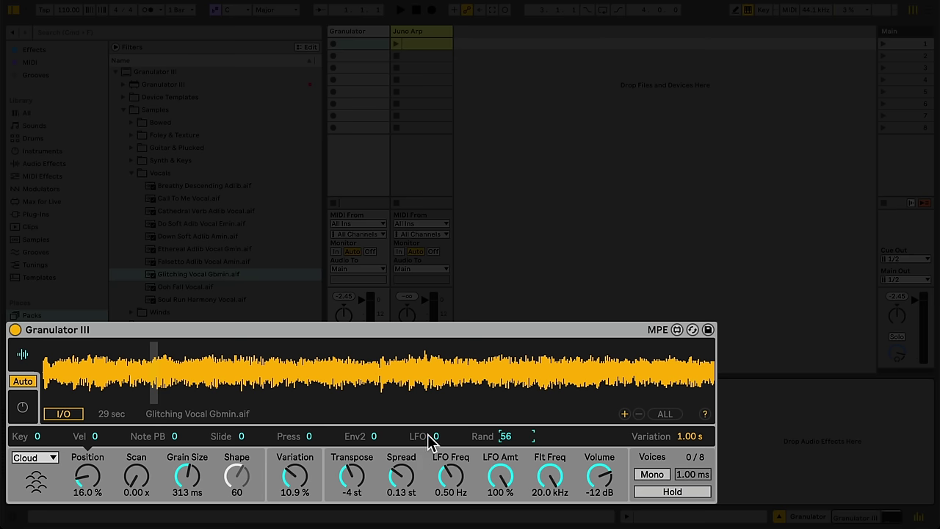
Set Granulator's capture source to Juno Arp (Post Mixer) and launch the Juno Arp clip.
left_click(75, 414)
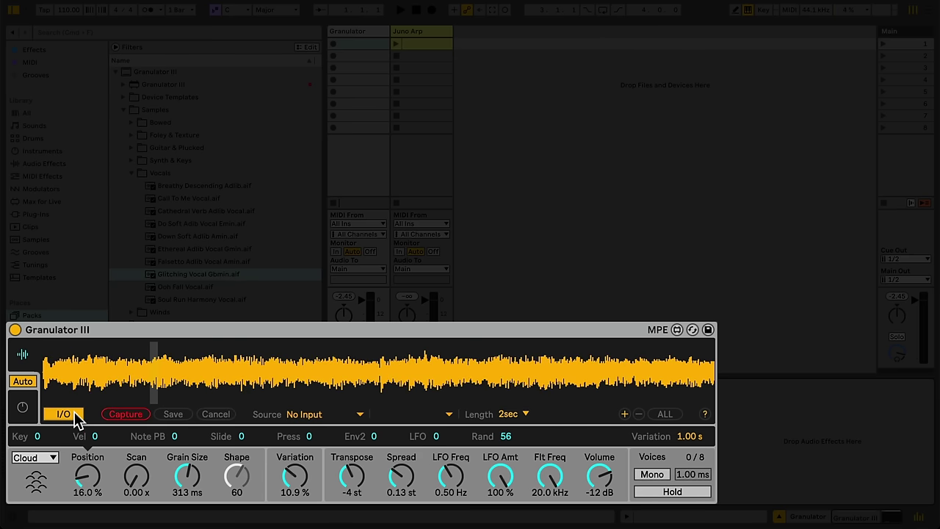
left_click(302, 415)
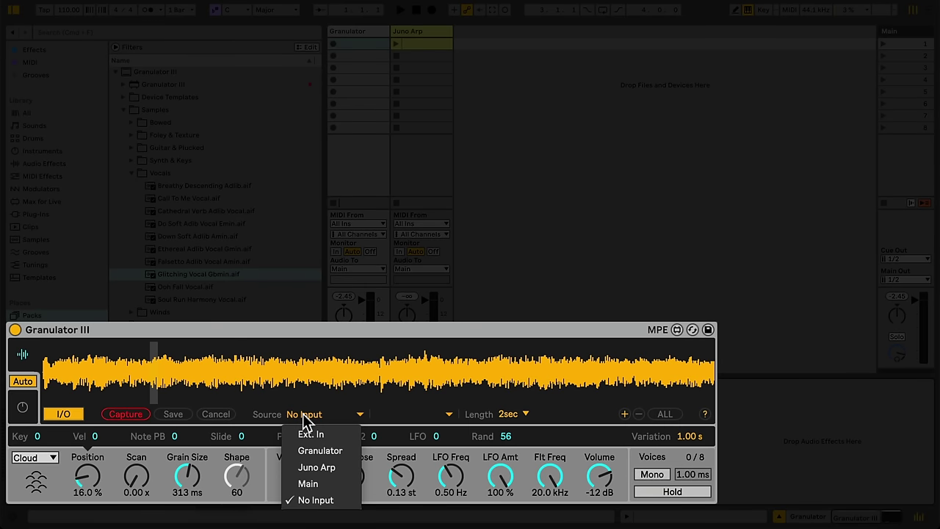
left_click(339, 472)
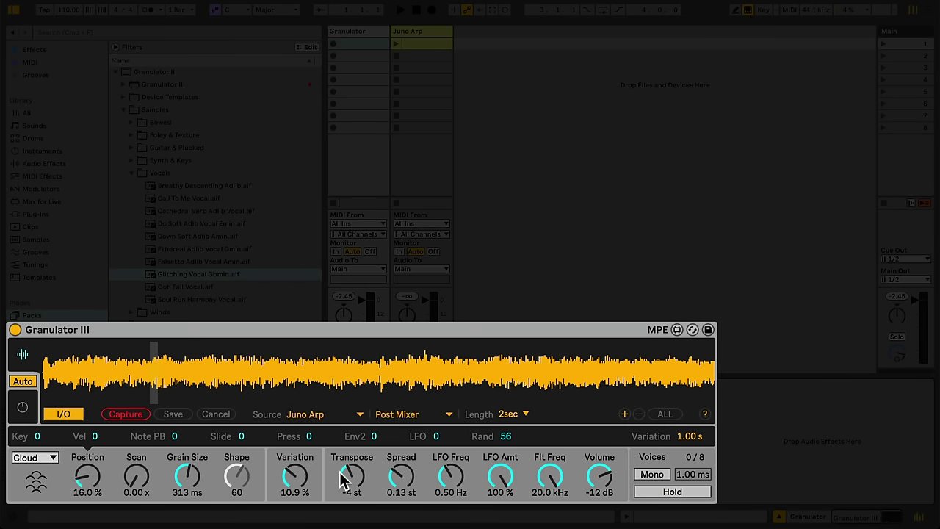
left_click(396, 44)
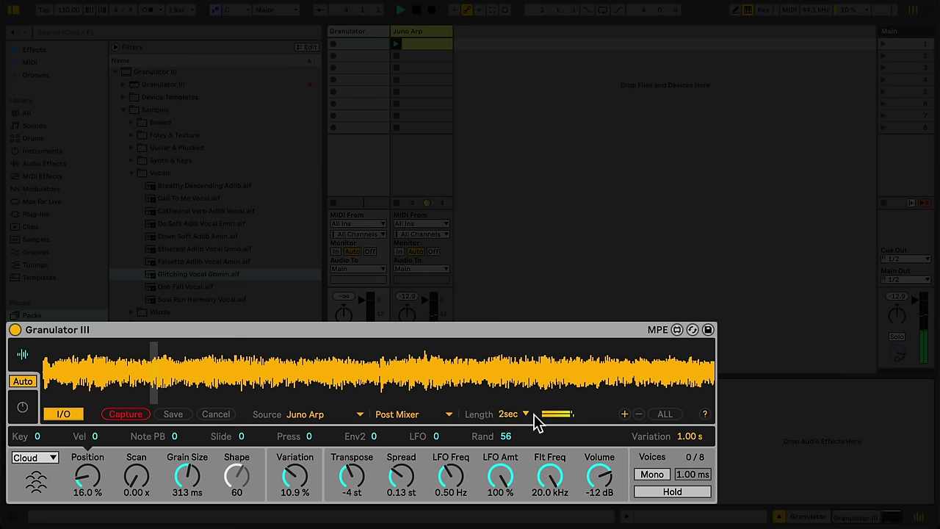
Capture a Juno Arp phrase, then set Position 28.1 %, Grain Size 746 ms and Density 11.
left_click(125, 414)
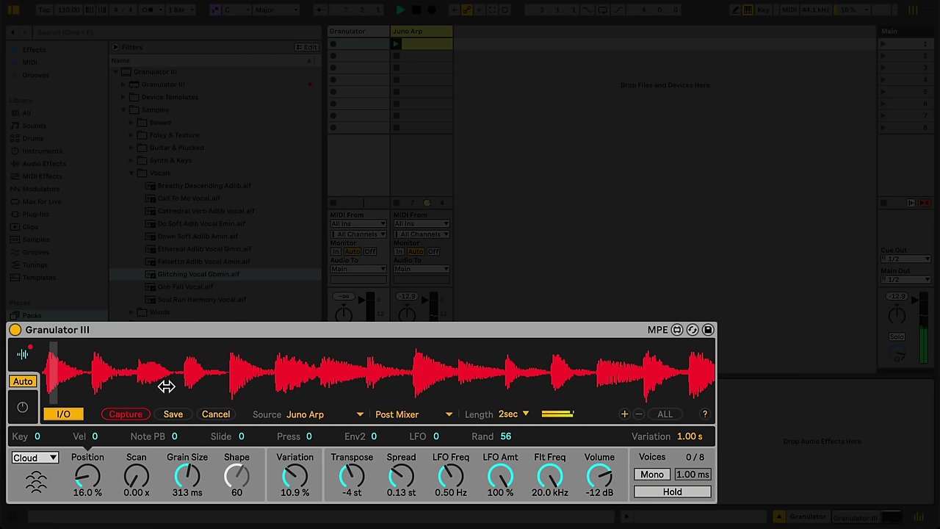
left_click(396, 129)
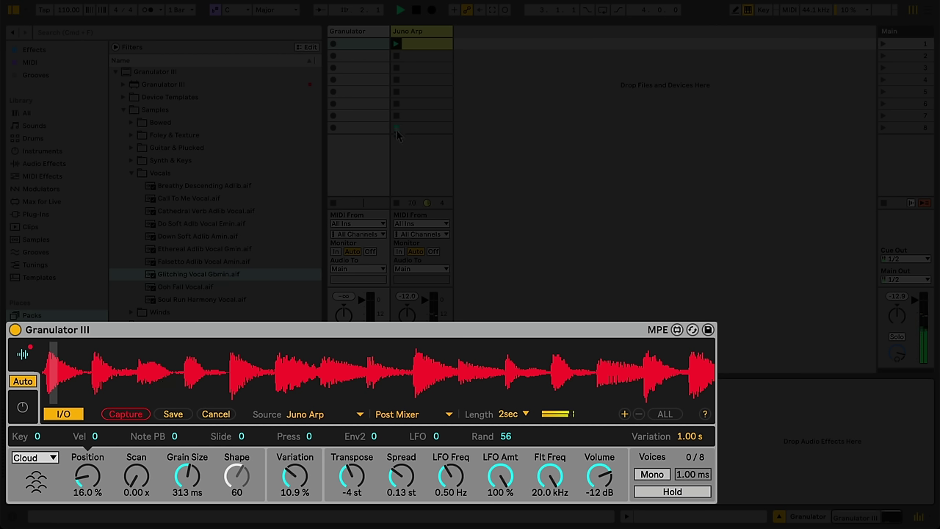
left_click(470, 378)
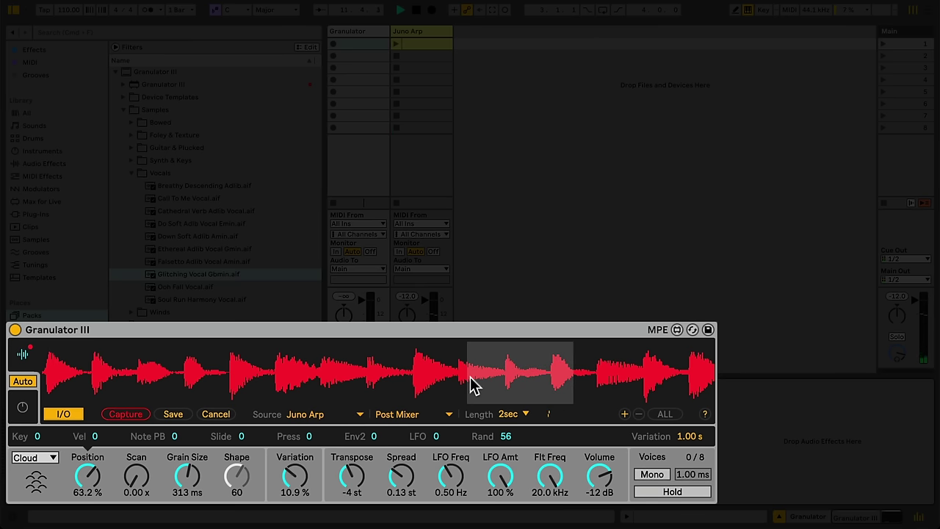
left_click_drag(473, 378, 262, 378)
mouse_move(190, 476)
left_mouse_down()
mouse_move(194, 422)
mouse_move(187, 483)
left_mouse_up()
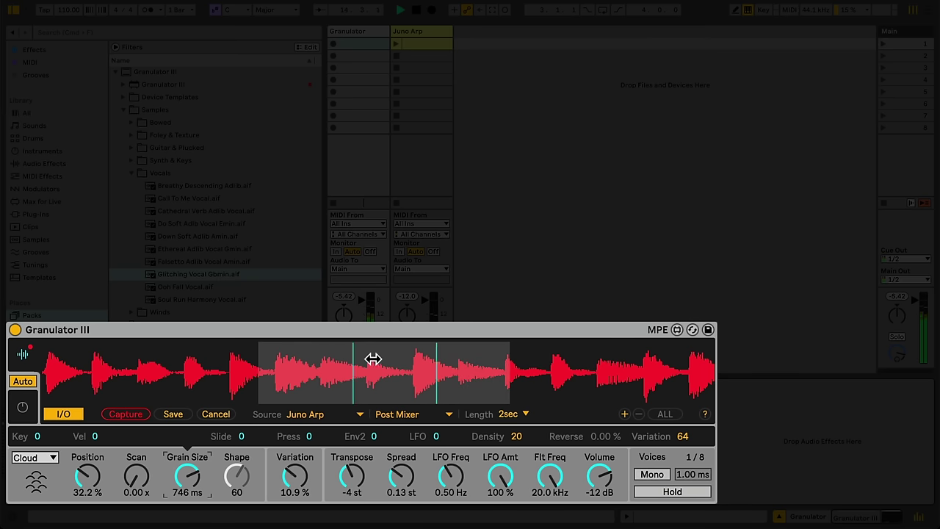
left_click_drag(371, 359, 339, 359)
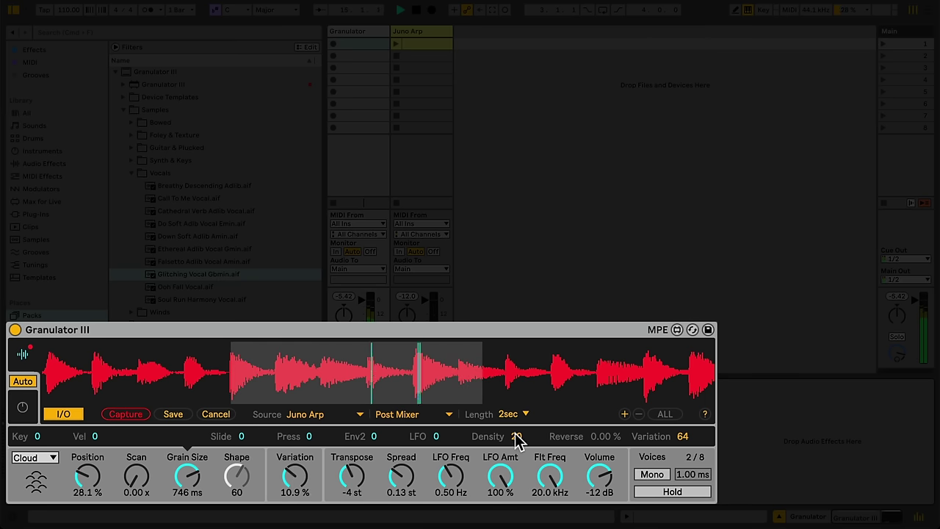
left_click_drag(516, 436, 516, 456)
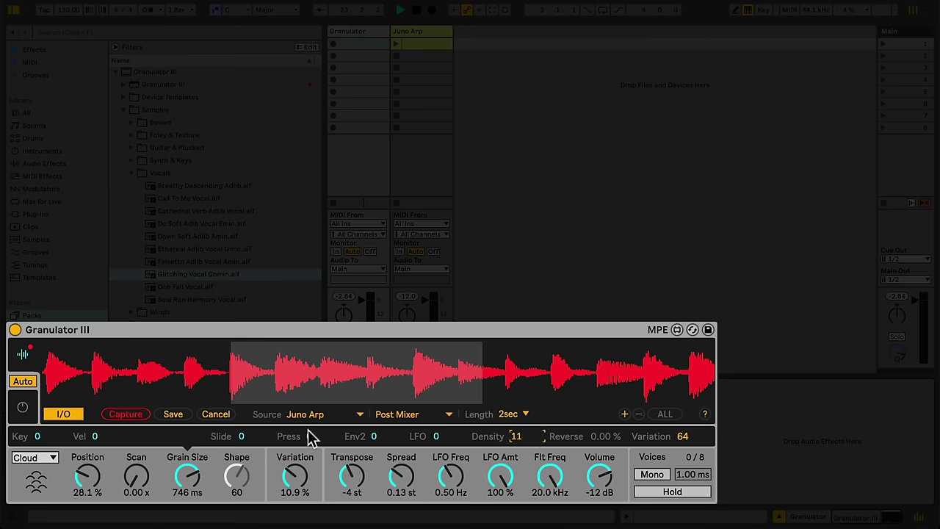
Save the captured Juno Arp audio to the Desktop.
left_click(174, 413)
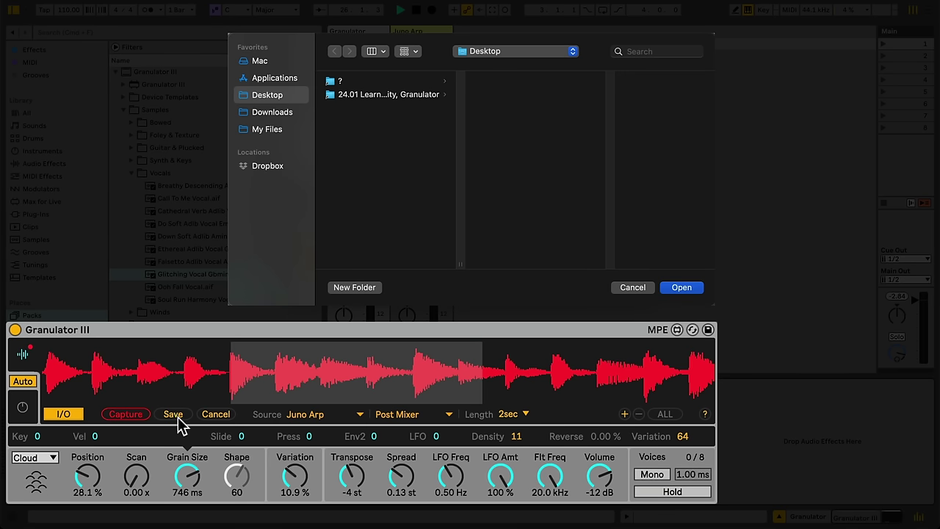
left_click(686, 290)
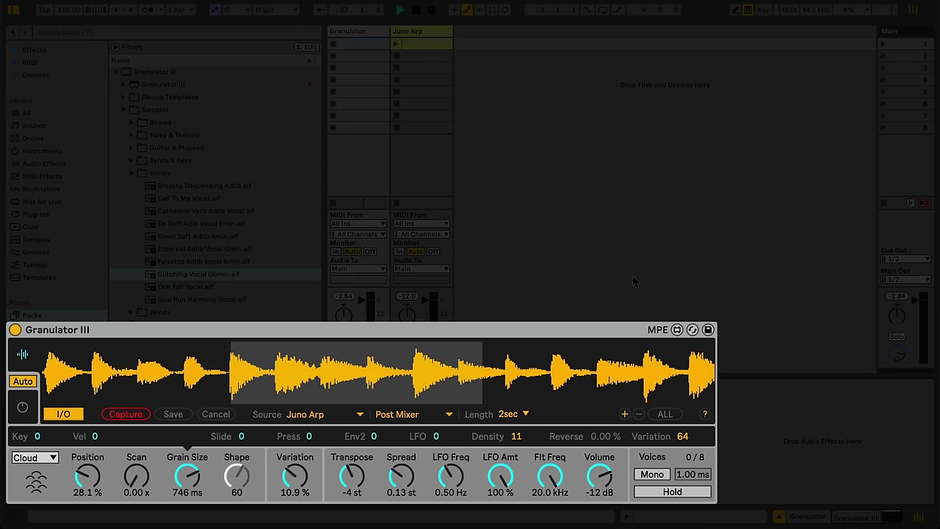